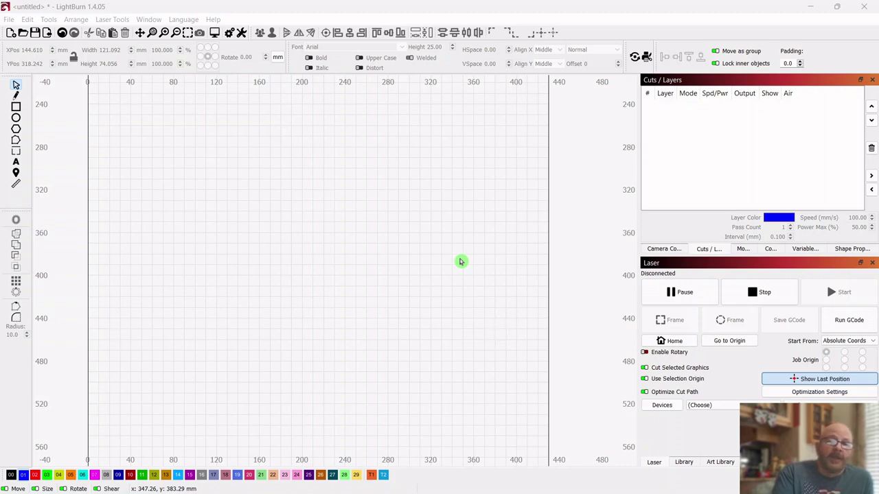
# - View the saved viewer-comment screenshot, then return to the design with the Rectangle tool
pyautogui.moveTo(427, 492)
pyautogui.moveTo(505, 491)
pyautogui.click(500, 484)
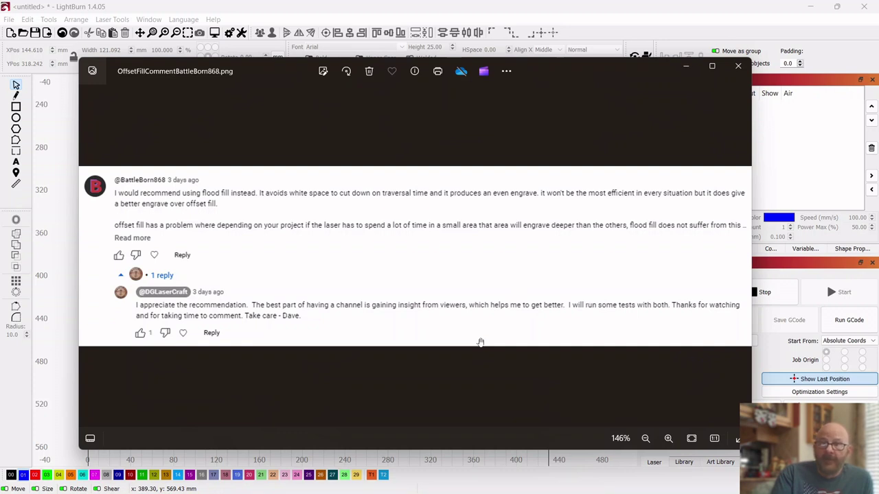
pyautogui.click(689, 69)
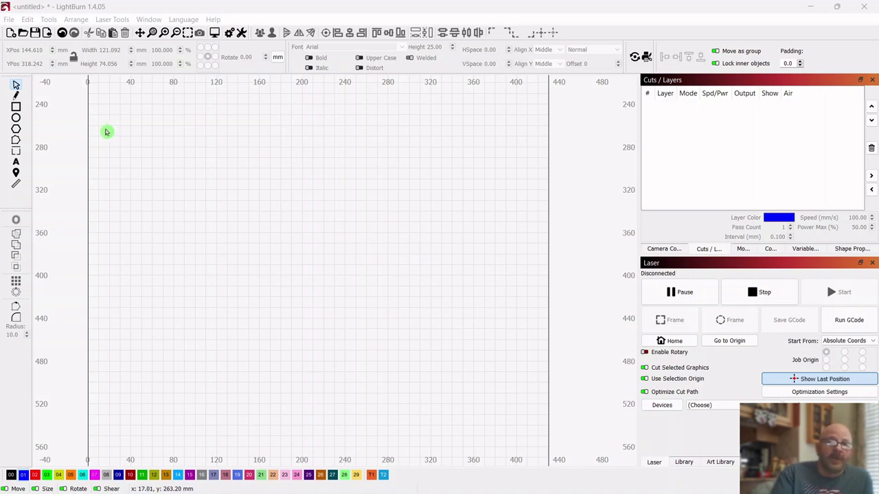
pyautogui.click(16, 108)
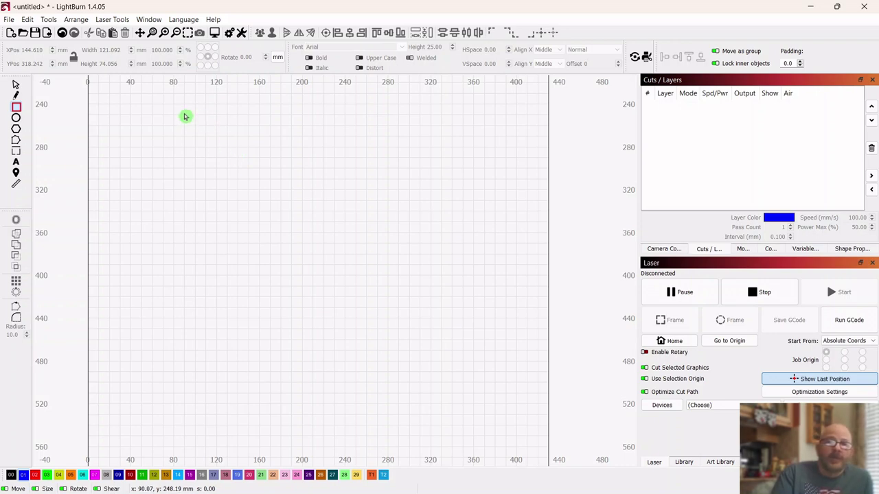
# - Draw a rectangle and set its width and height to 255 mm
pyautogui.moveTo(187, 116); pyautogui.dragTo(492, 416)
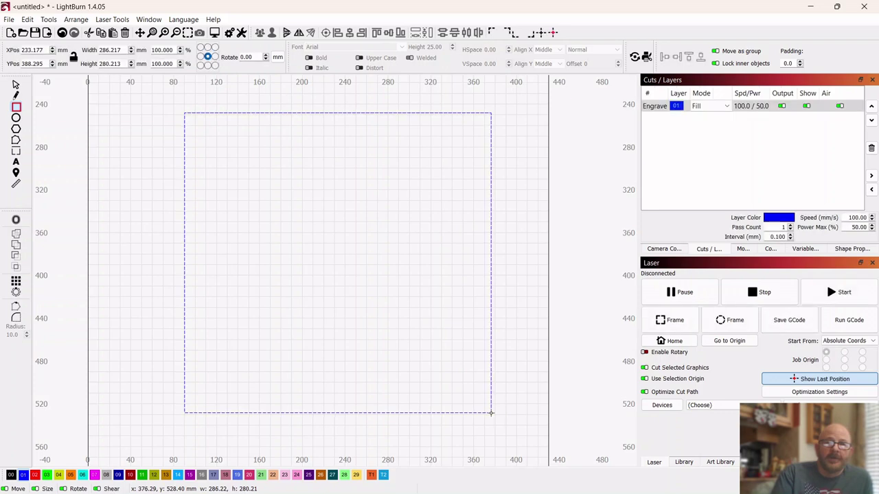
pyautogui.click(16, 83)
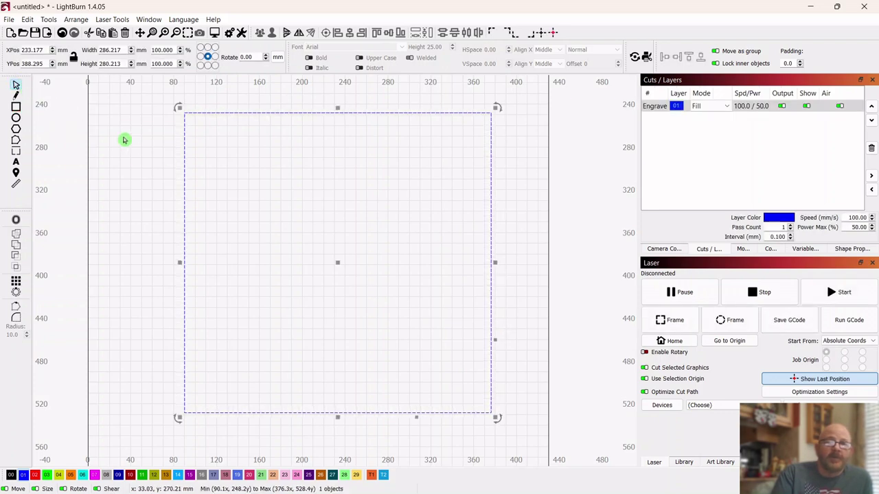
pyautogui.doubleClick(119, 50)
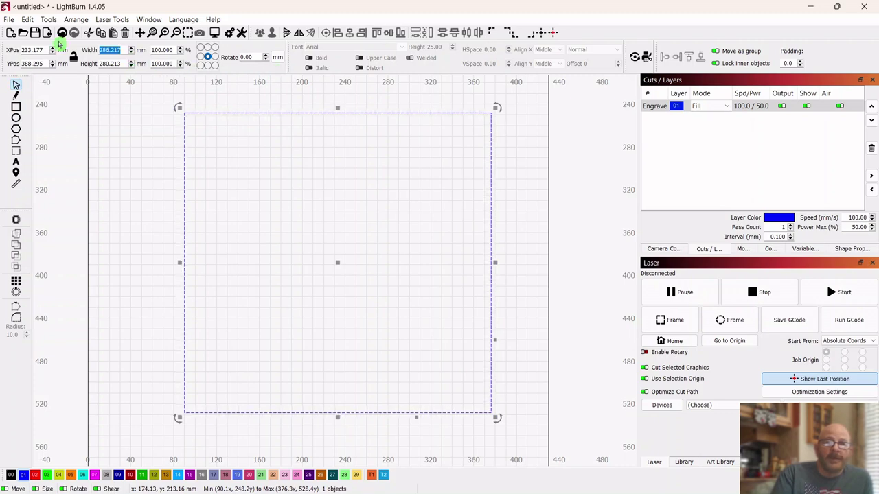
pyautogui.write('250')
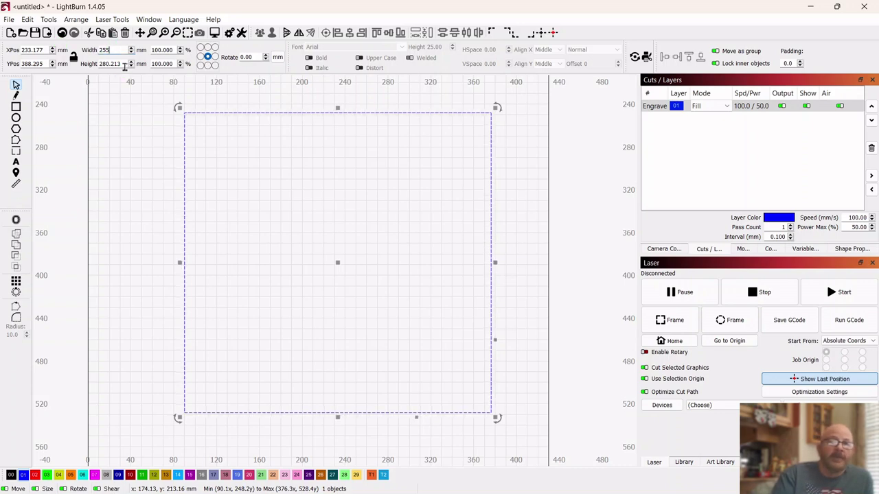
pyautogui.press('Tab')
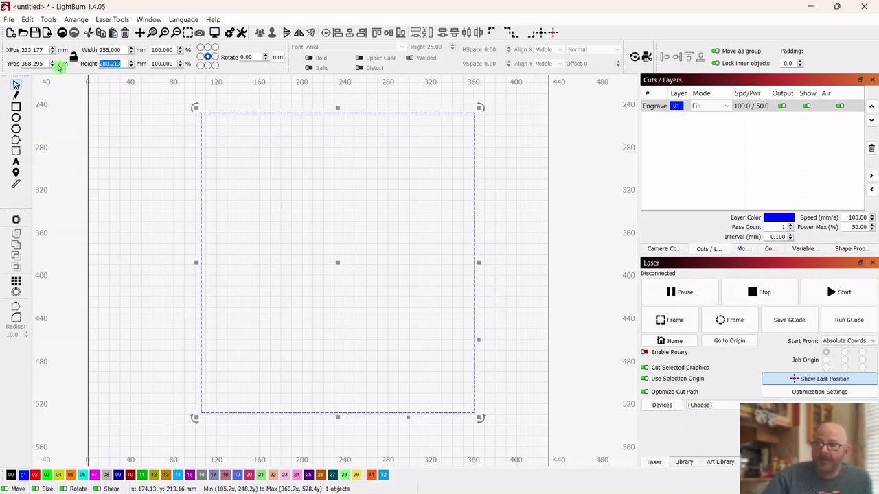
pyautogui.write('255')
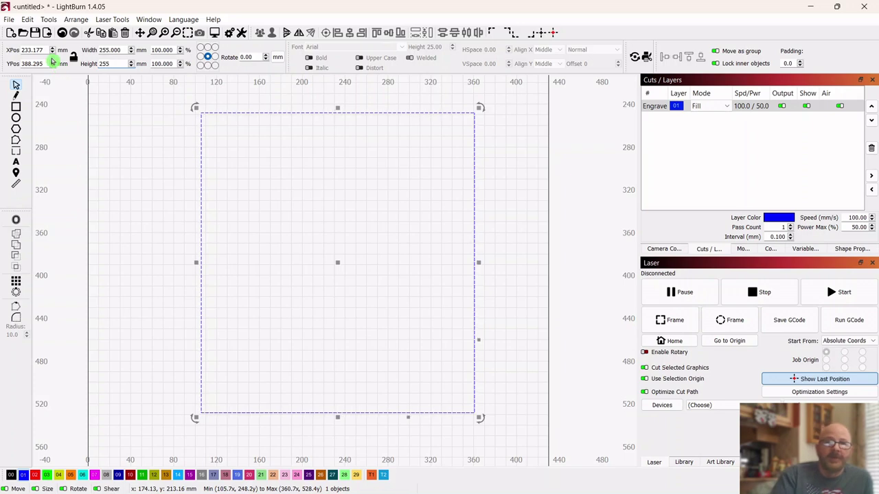
pyautogui.click(112, 155)
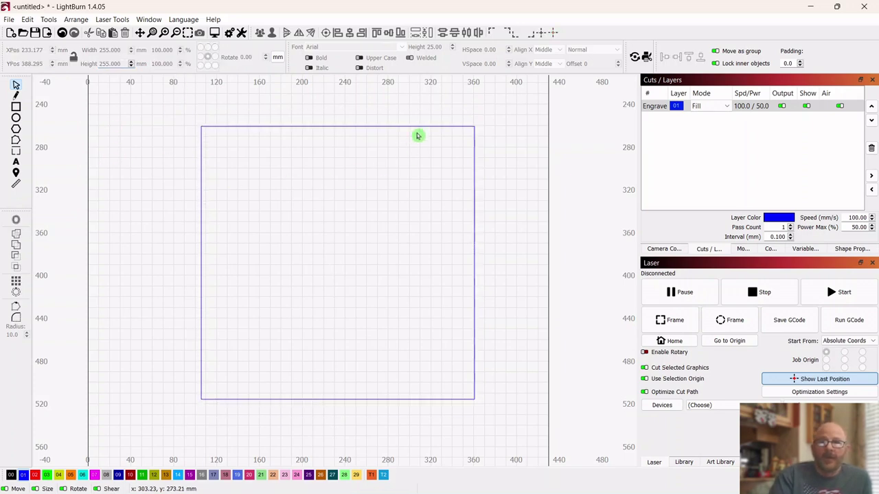
pyautogui.click(441, 140)
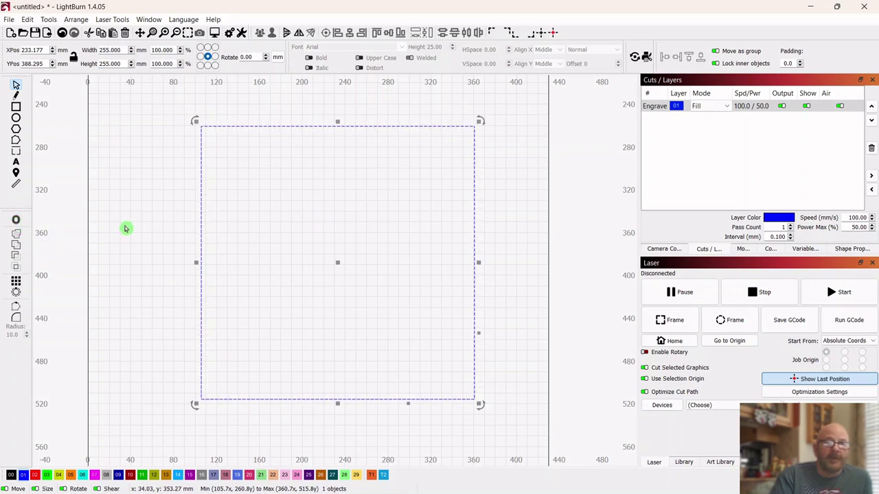
# - Create an 8 mm inward offset copy of the 255 mm square
pyautogui.click(16, 220)
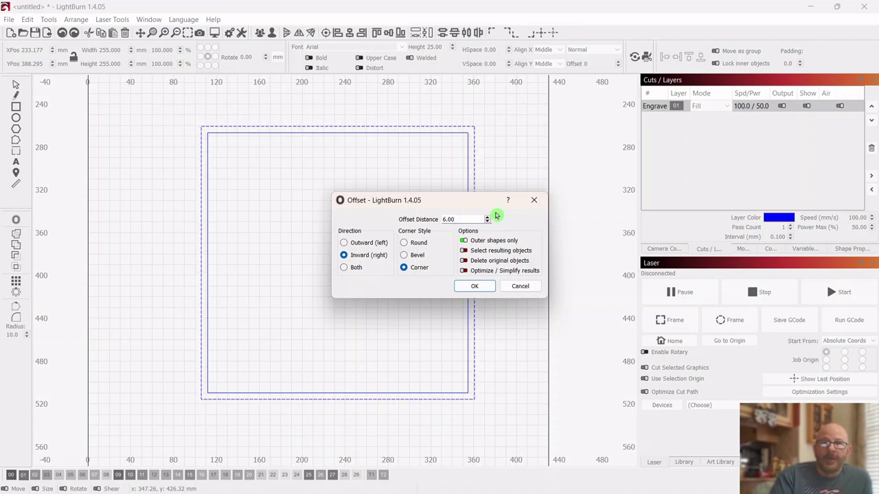
pyautogui.moveTo(460, 219); pyautogui.dragTo(420, 218)
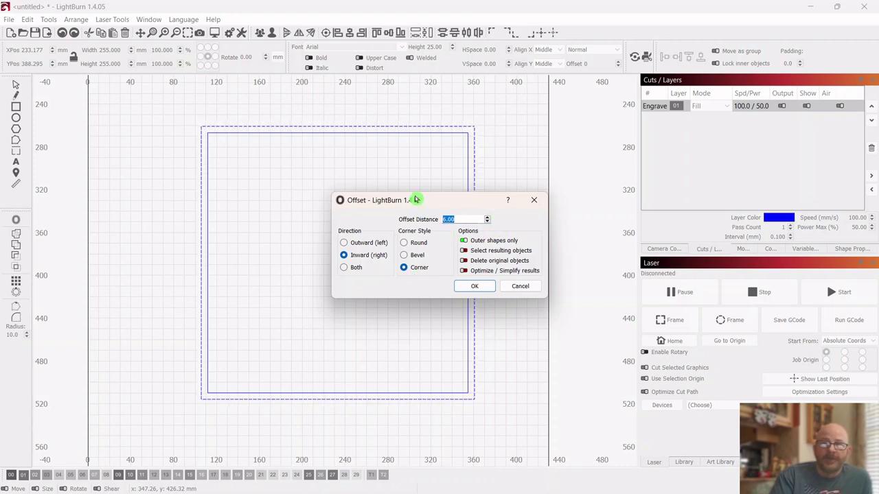
pyautogui.write('8')
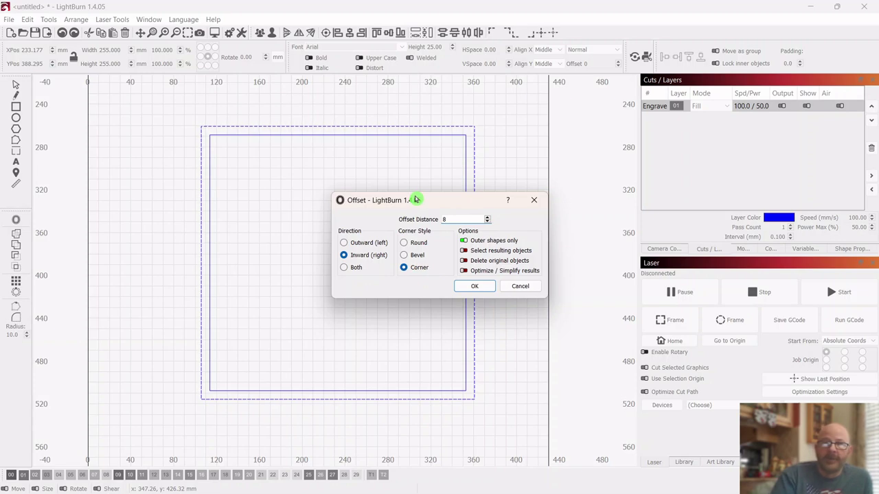
pyautogui.click(474, 288)
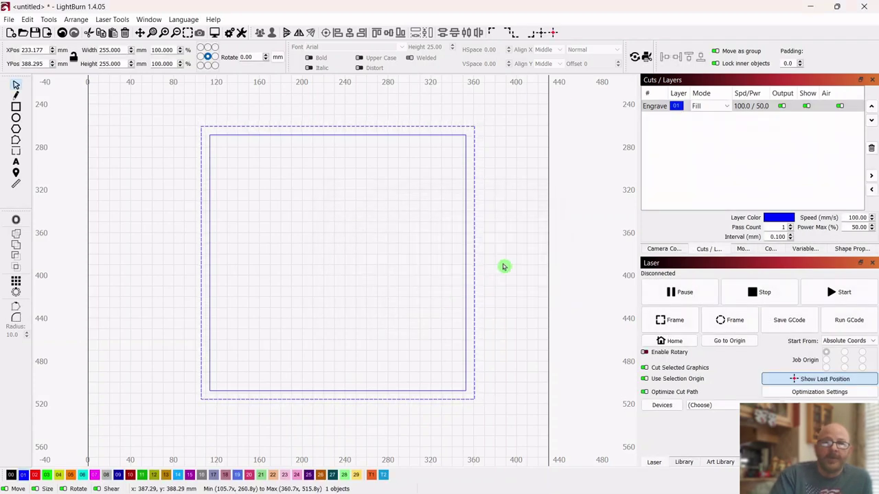
# - Select both squares and group them into one object
pyautogui.hotkey('ctrl', 'a')
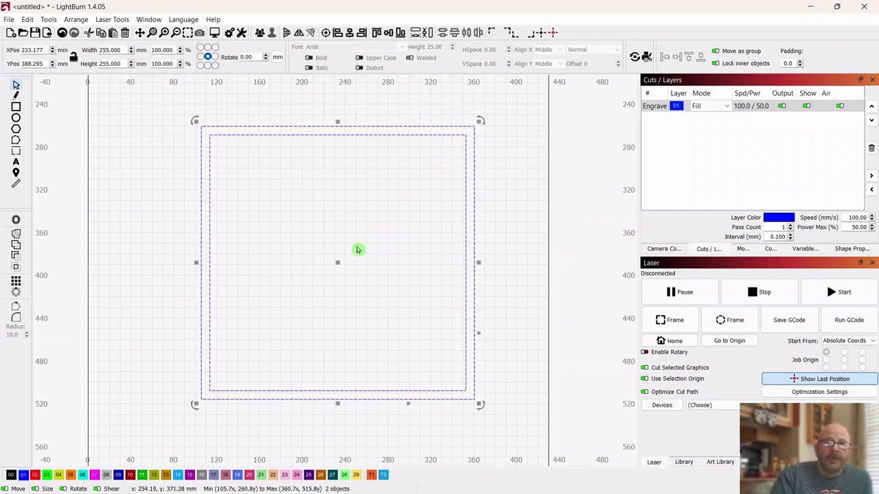
pyautogui.rightClick(338, 264)
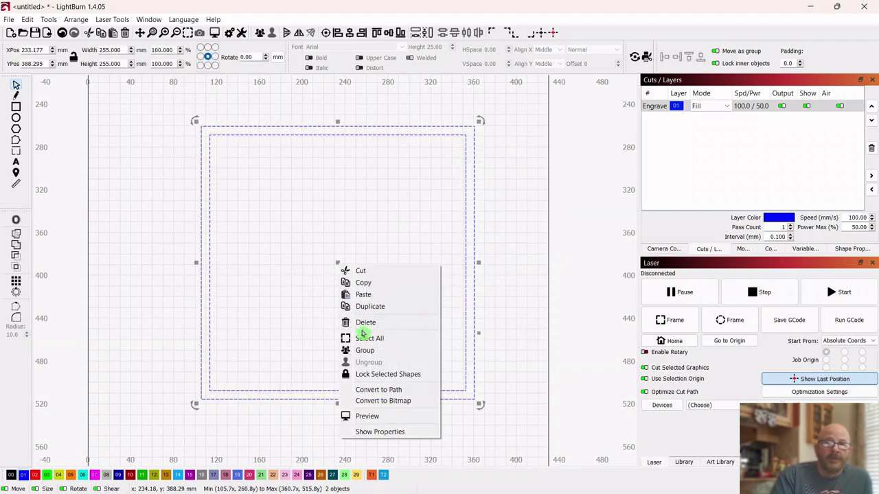
pyautogui.click(363, 352)
pyautogui.click(505, 239)
pyautogui.scroll(1, 509, 240)
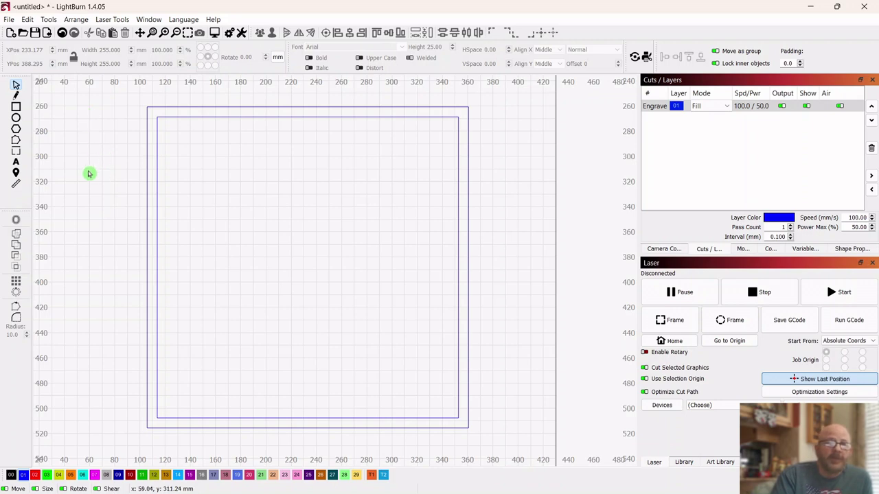
# - Draw a small hexagon, about 10 × 8.7 mm, to the left of the border
pyautogui.click(18, 130)
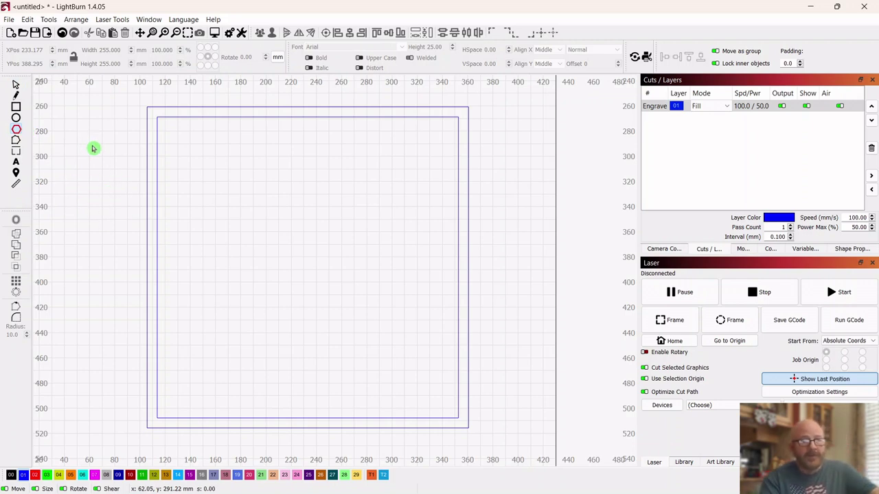
pyautogui.moveTo(98, 153); pyautogui.dragTo(99, 162)
pyautogui.scroll(3, 106, 185)
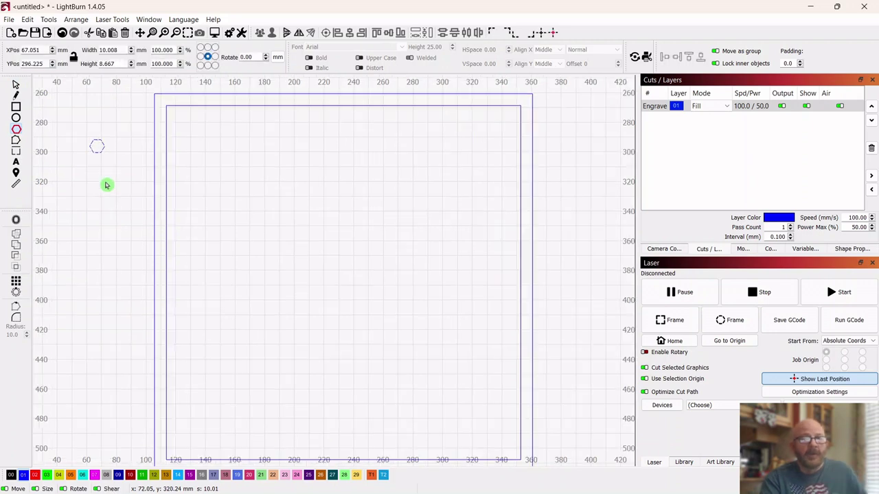
pyautogui.moveTo(108, 228); pyautogui.dragTo(139, 223)
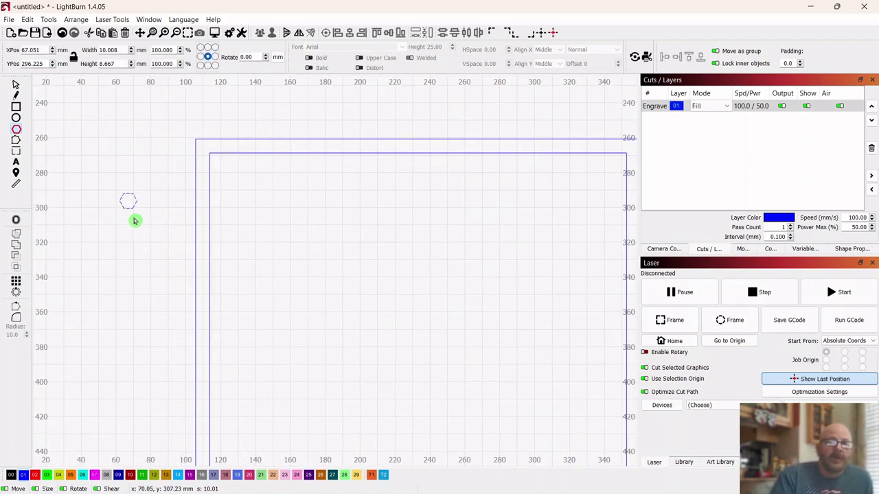
pyautogui.click(153, 20)
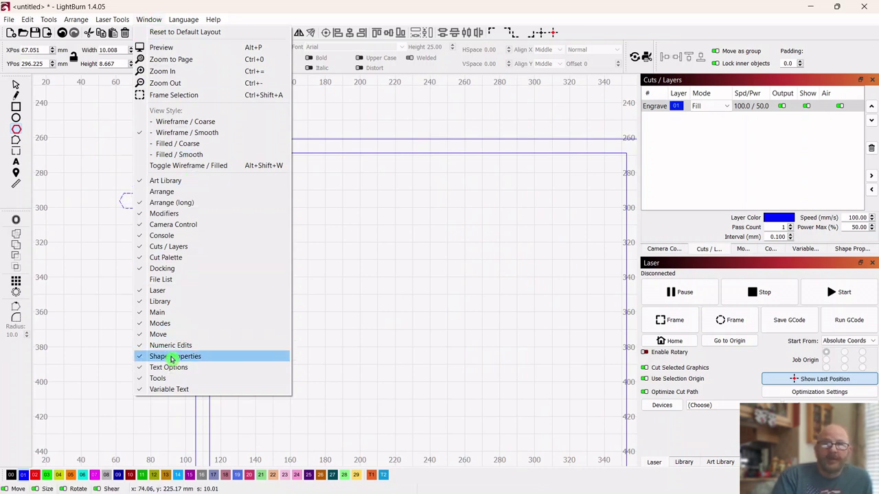
pyautogui.click(87, 304)
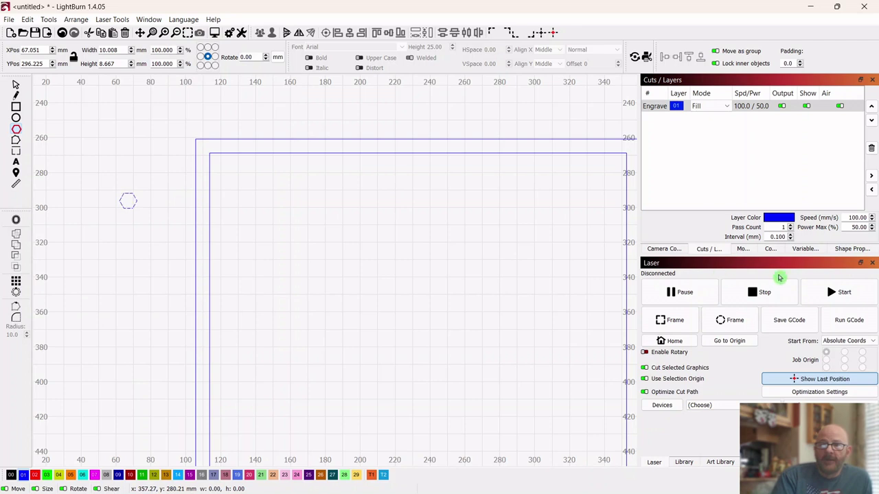
# - Set the polygon's Sides to 3 in Shape Properties, making it a triangle
pyautogui.click(852, 249)
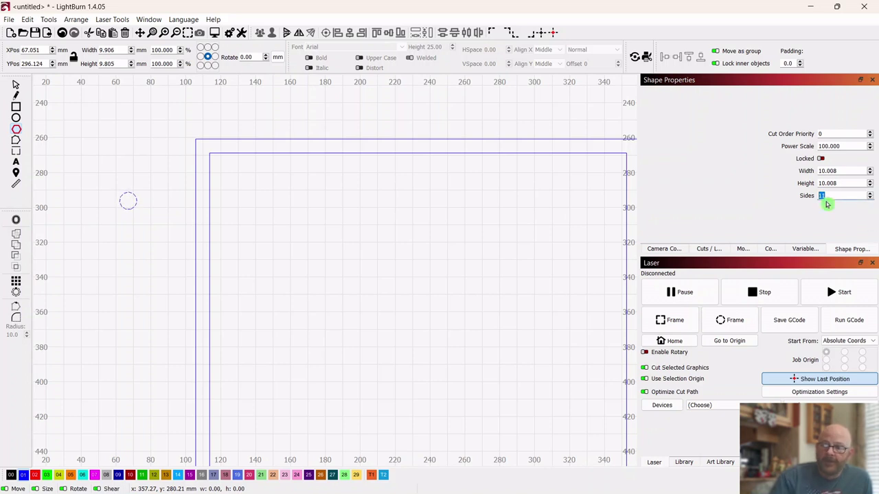
pyautogui.write('3')
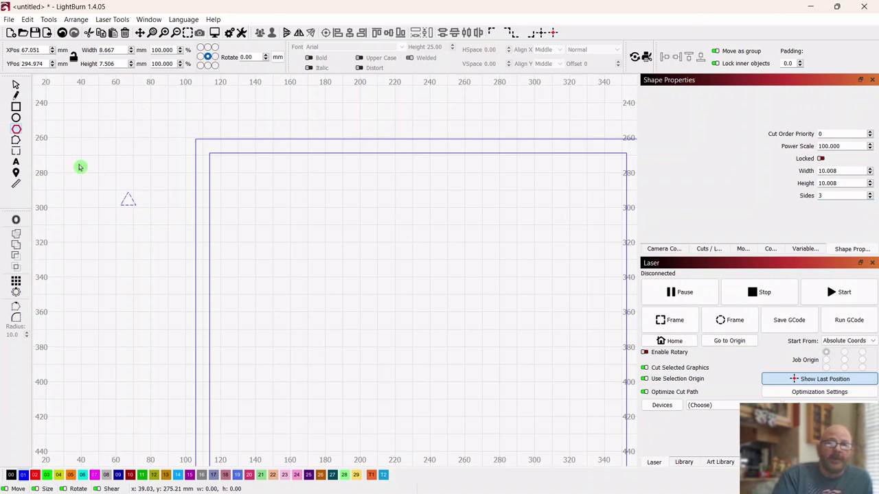
pyautogui.scroll(-1, 147, 165)
pyautogui.scroll(-1, 147, 166)
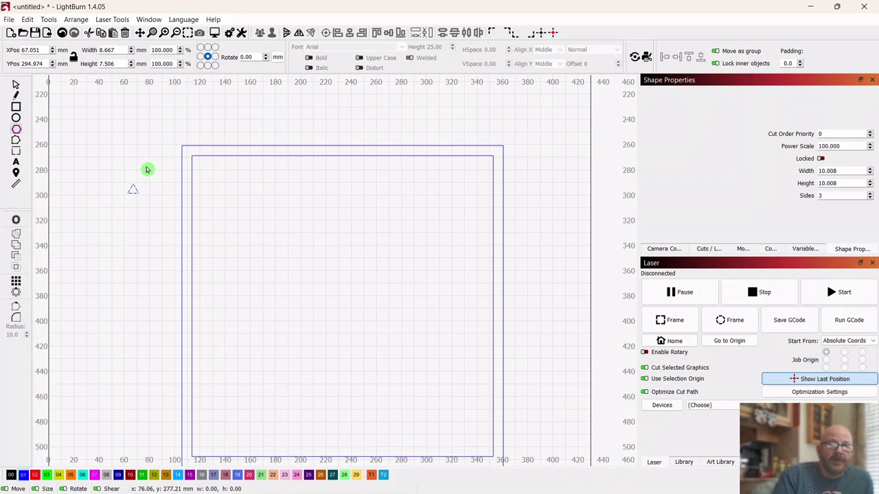
# - Move the triangle to the border's bottom-left corner
pyautogui.click(16, 87)
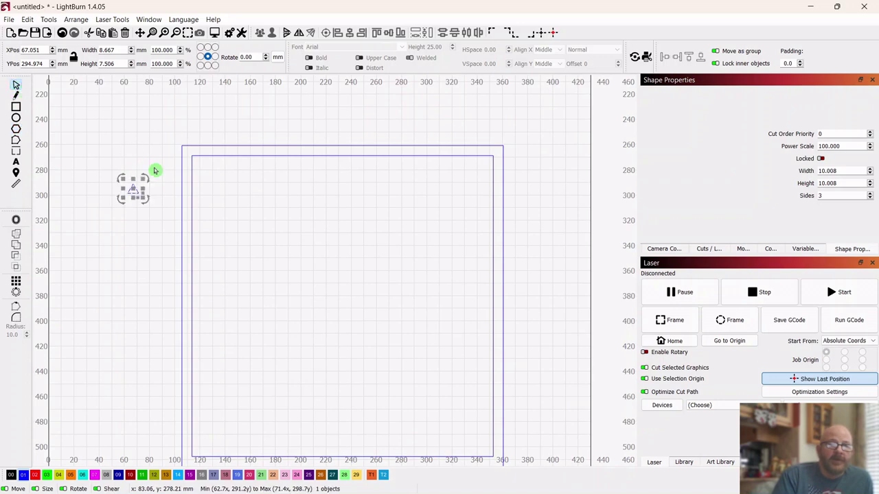
pyautogui.moveTo(138, 191); pyautogui.dragTo(196, 213)
pyautogui.scroll(-2, 347, 242)
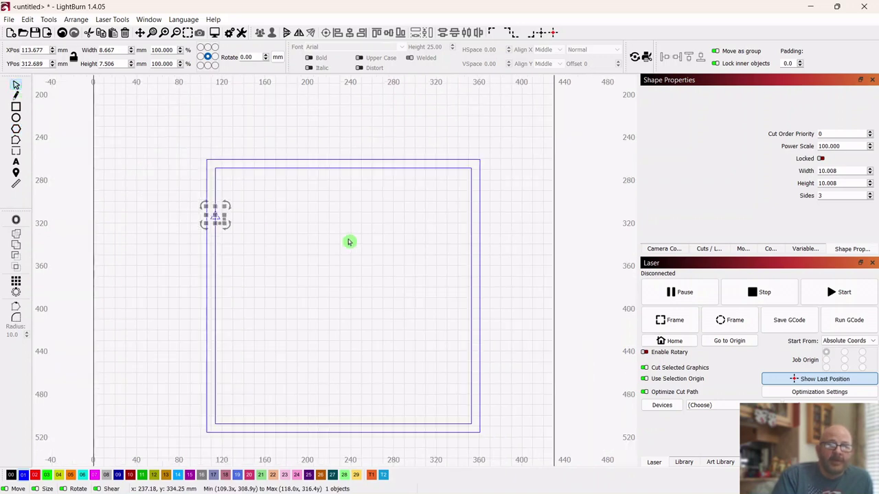
pyautogui.scroll(1, 333, 236)
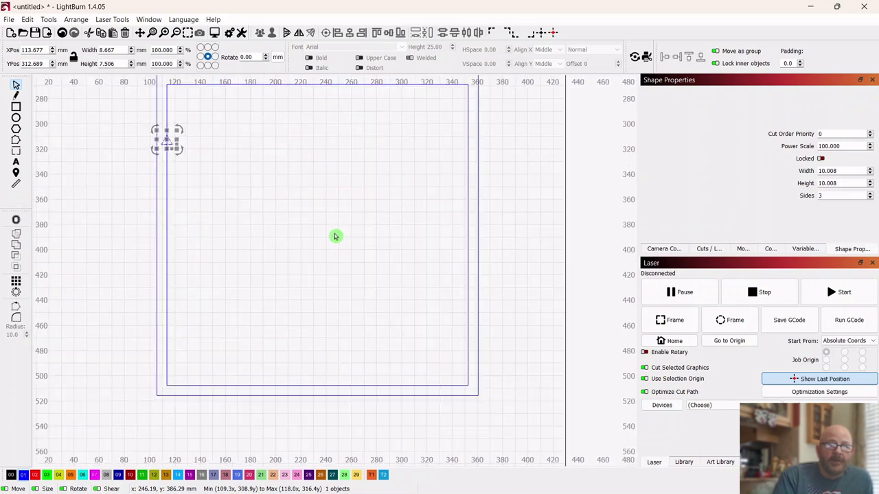
pyautogui.moveTo(165, 141); pyautogui.dragTo(169, 370)
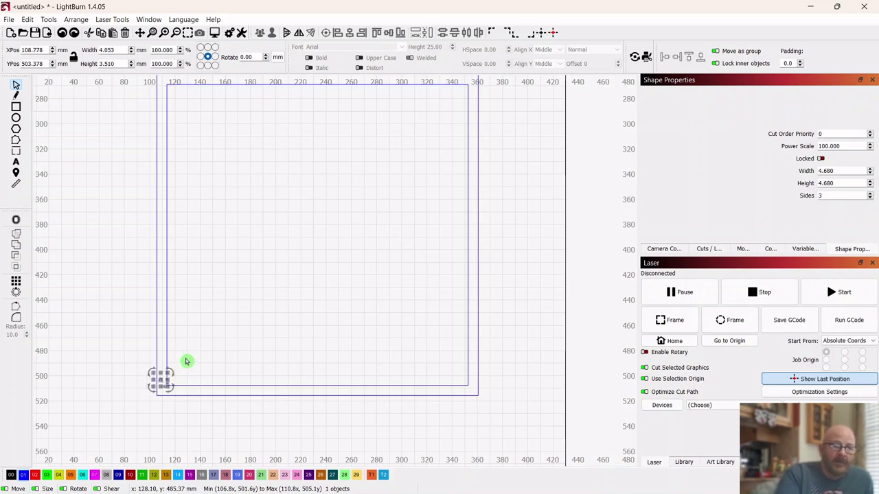
pyautogui.click(229, 355)
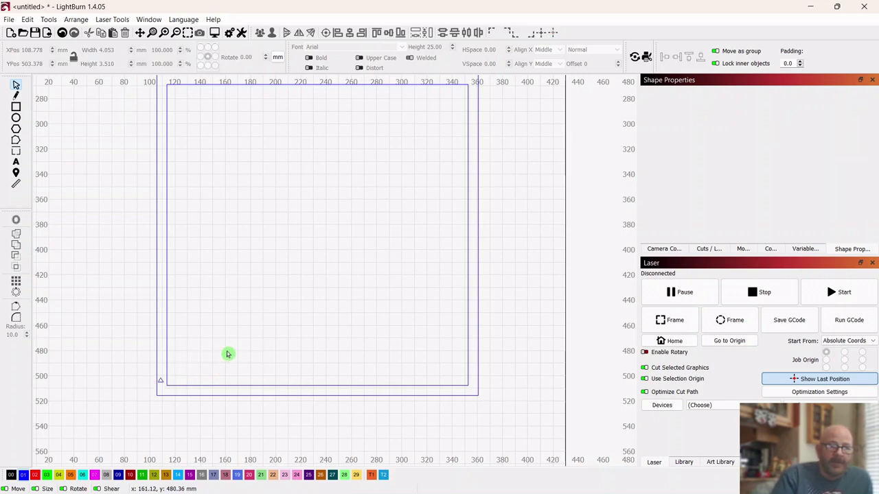
# - Nudge the triangle into the gap between the two square outlines
pyautogui.click(160, 383)
pyautogui.scroll(5, 202, 366)
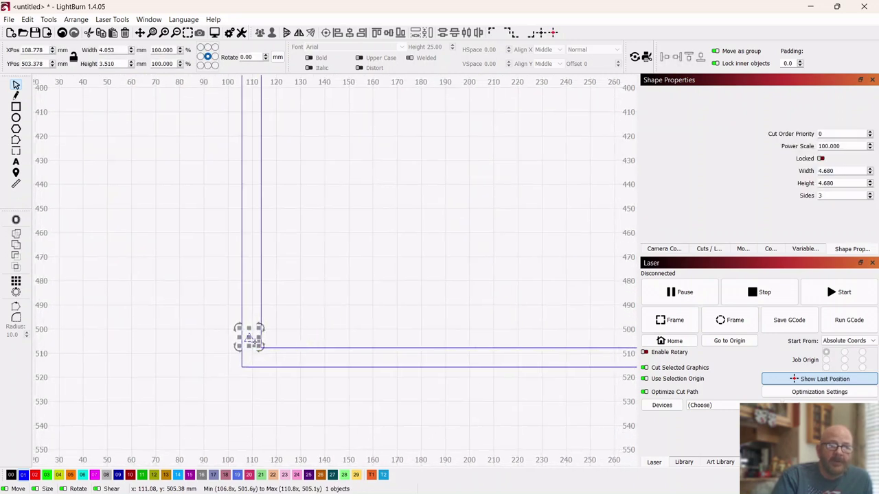
pyautogui.moveTo(252, 340); pyautogui.dragTo(252, 352)
pyautogui.scroll(1, 396, 293)
pyautogui.scroll(-2, 394, 292)
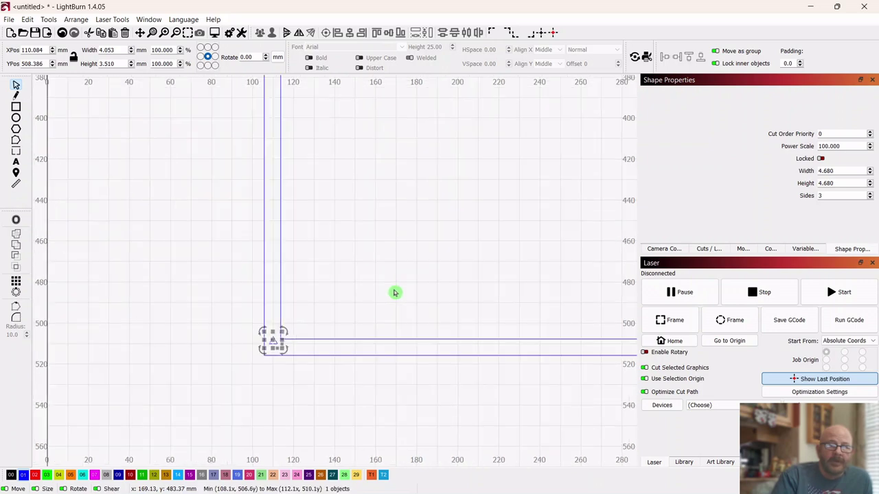
# - Grid-array the triangle into 1 column of 22 rows with 8 mm Y spacing
pyautogui.click(18, 287)
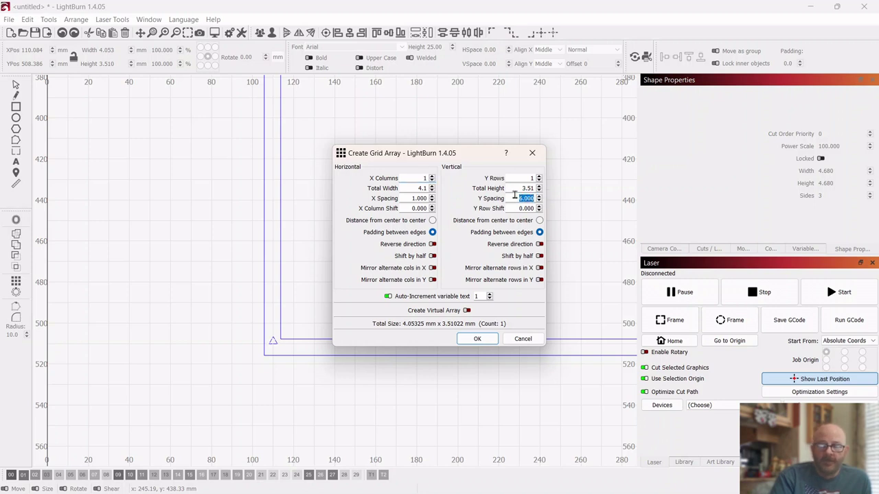
pyautogui.write('8')
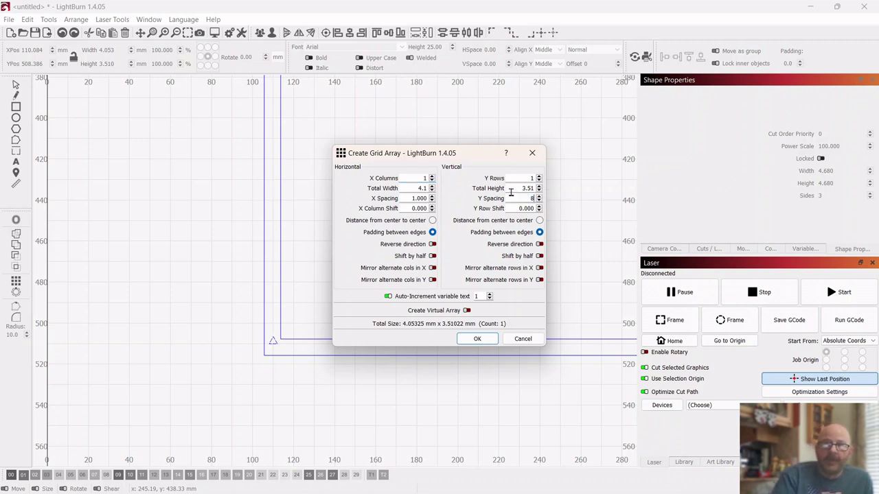
pyautogui.click(514, 201)
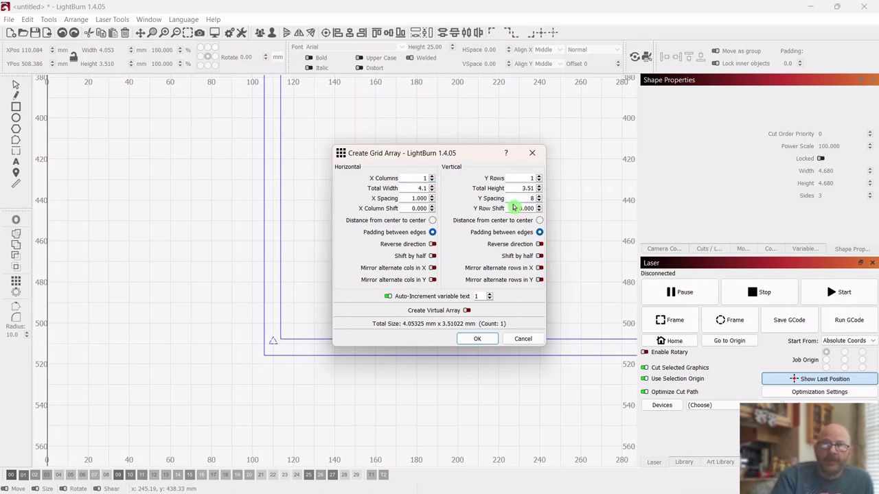
pyautogui.click(540, 177)
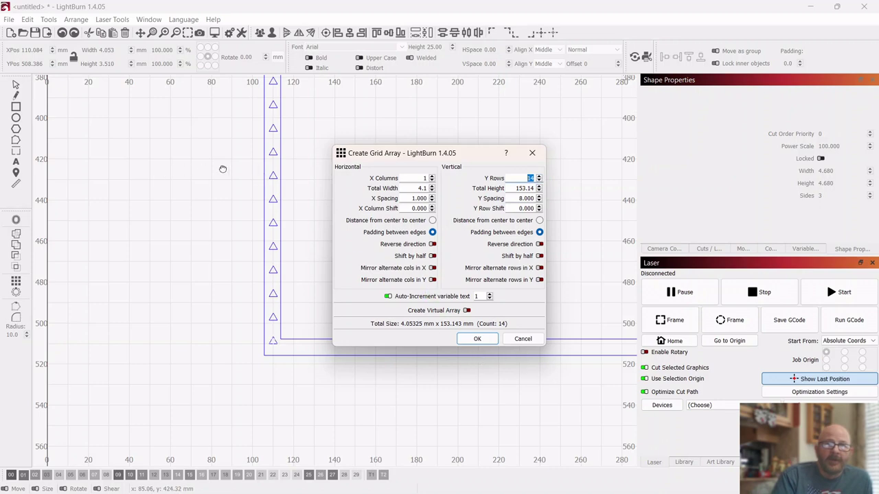
pyautogui.moveTo(222, 171); pyautogui.dragTo(233, 426)
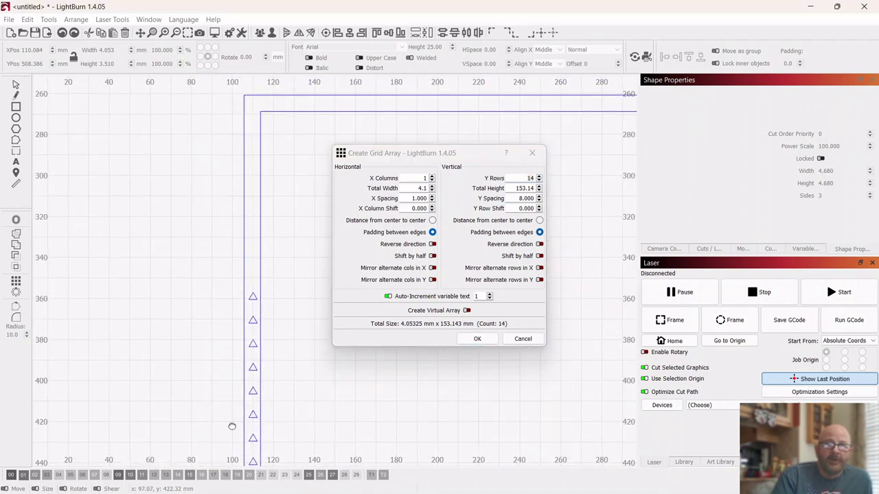
pyautogui.click(539, 176)
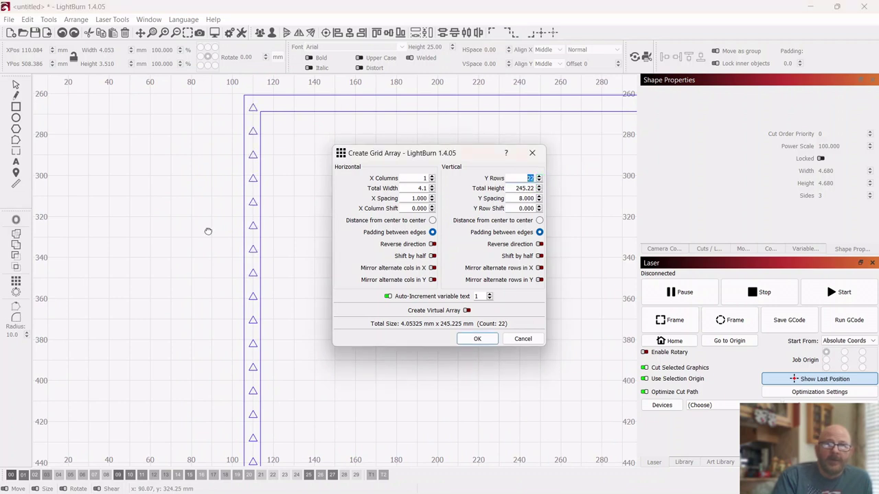
pyautogui.click(483, 340)
pyautogui.scroll(-3, 445, 359)
pyautogui.scroll(1, 506, 336)
pyautogui.moveTo(506, 336); pyautogui.dragTo(405, 246)
# - Select all triangles in the left column and group them
pyautogui.click(342, 268)
pyautogui.scroll(1, 300, 263)
pyautogui.scroll(-1, 308, 274)
pyautogui.moveTo(298, 245); pyautogui.dragTo(338, 264)
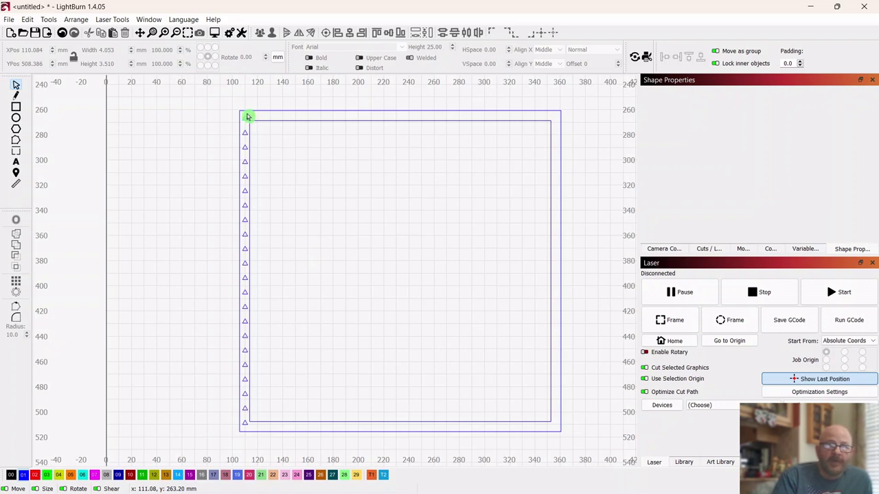
pyautogui.scroll(3, 251, 117)
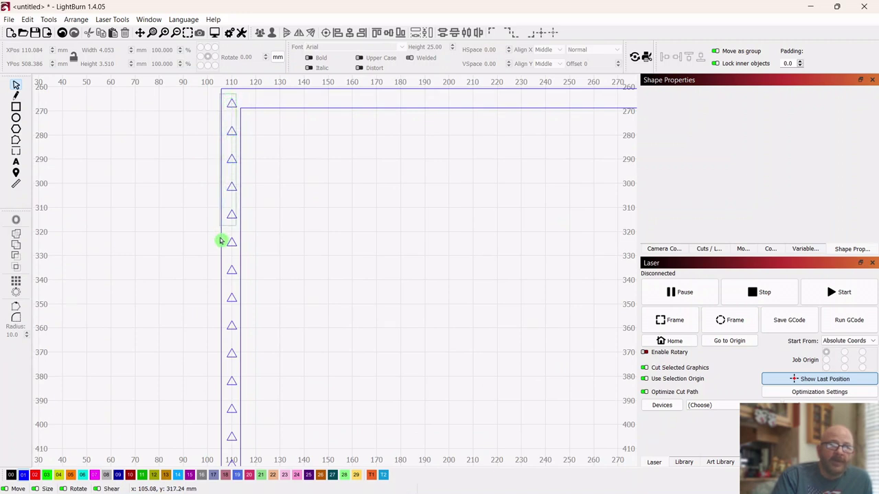
pyautogui.moveTo(228, 295); pyautogui.dragTo(232, 375)
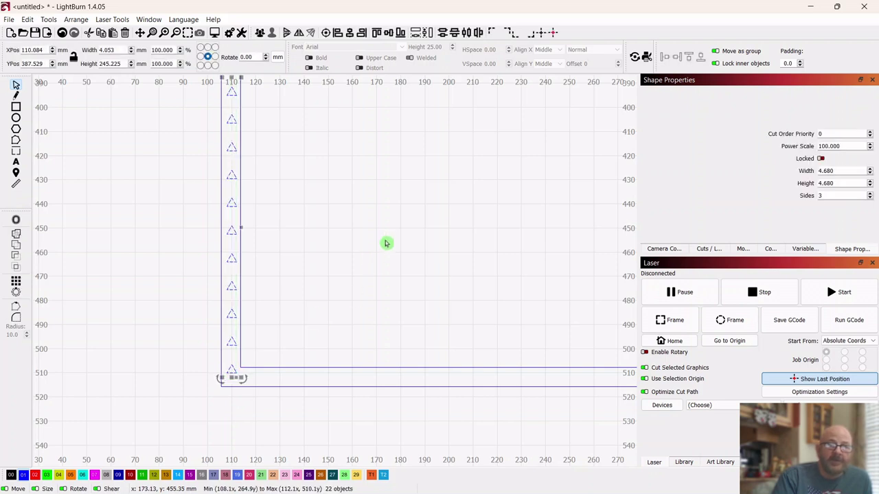
pyautogui.moveTo(397, 216); pyautogui.dragTo(389, 349)
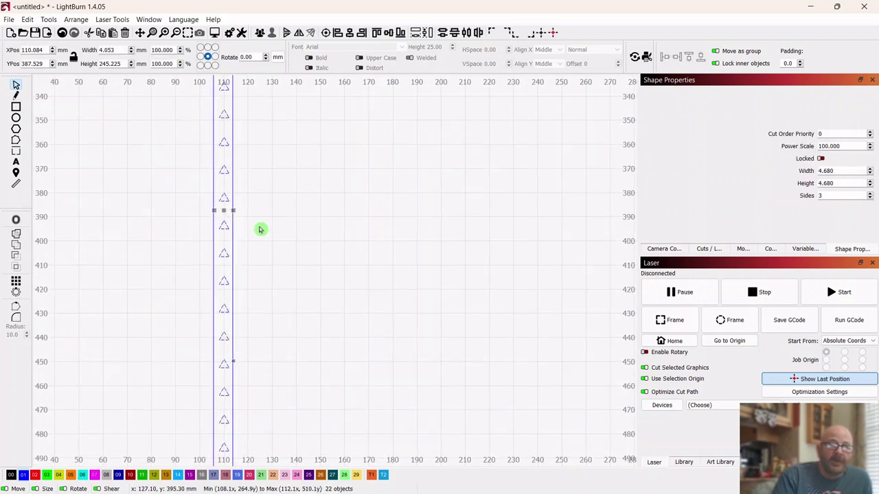
pyautogui.rightClick(226, 210)
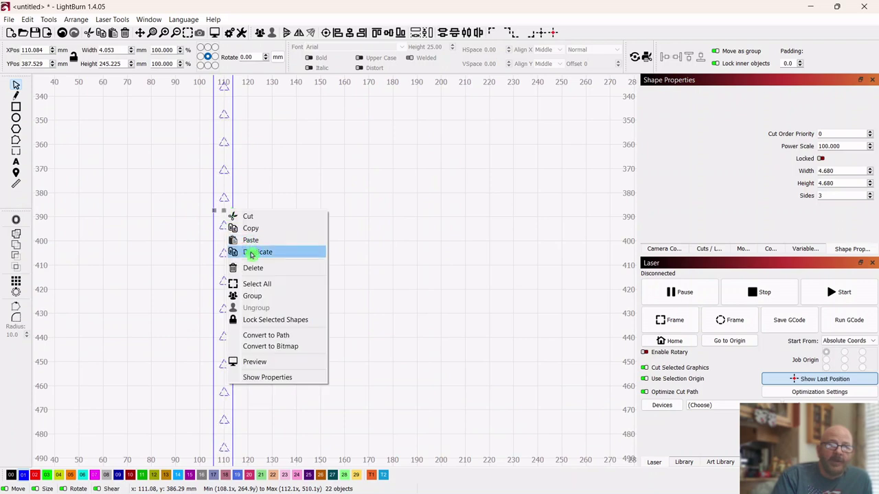
pyautogui.click(253, 297)
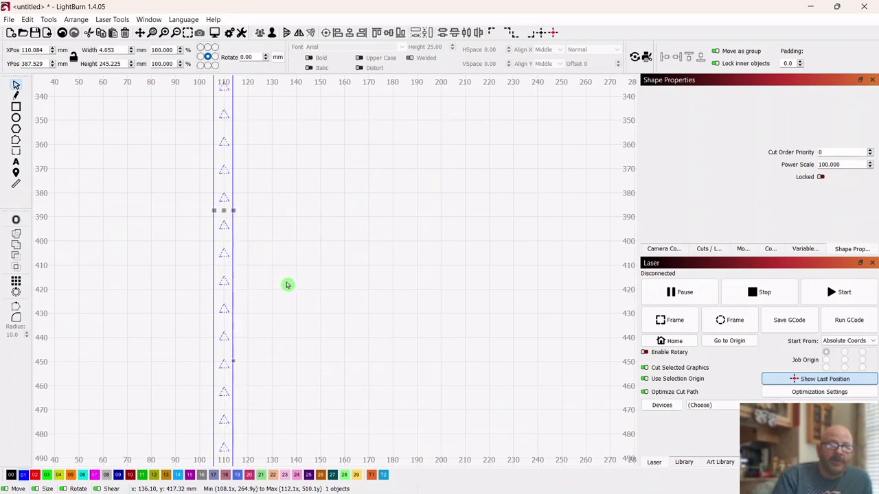
# - Duplicate the triangle column and move the copy to the border's right edge
pyautogui.scroll(-2, 359, 252)
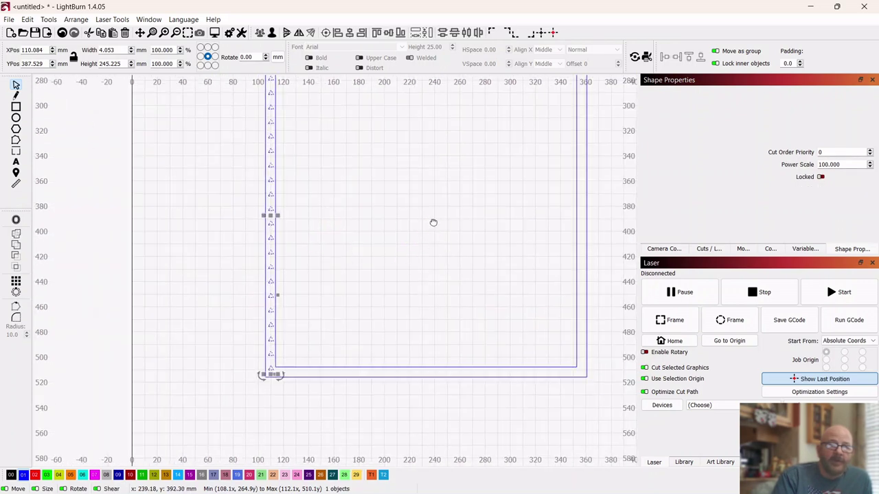
pyautogui.moveTo(433, 226); pyautogui.dragTo(329, 277)
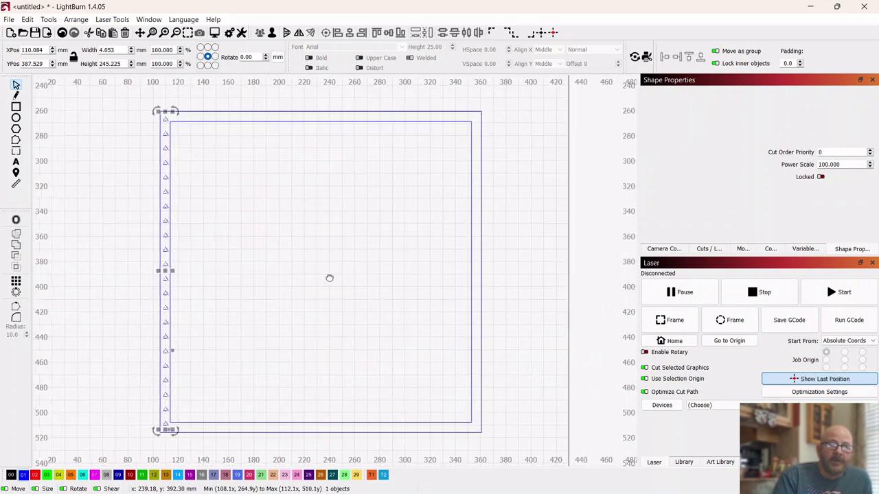
pyautogui.rightClick(170, 269)
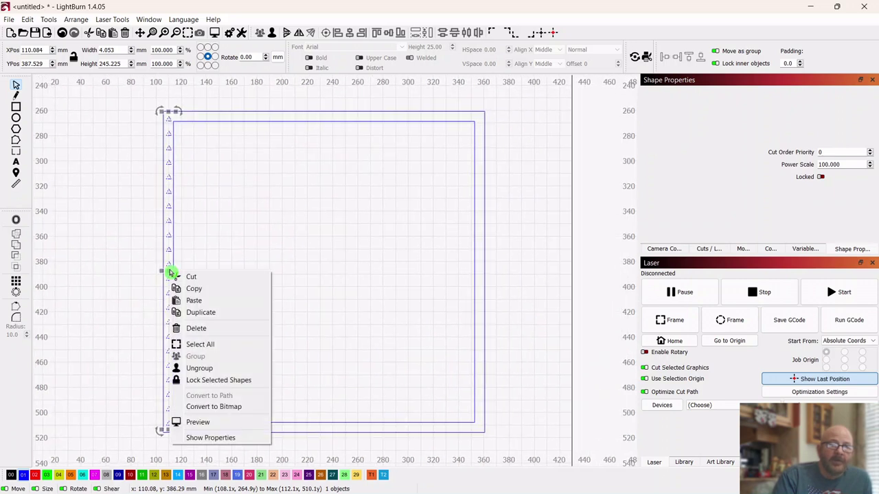
pyautogui.click(196, 310)
pyautogui.moveTo(166, 270); pyautogui.dragTo(482, 277)
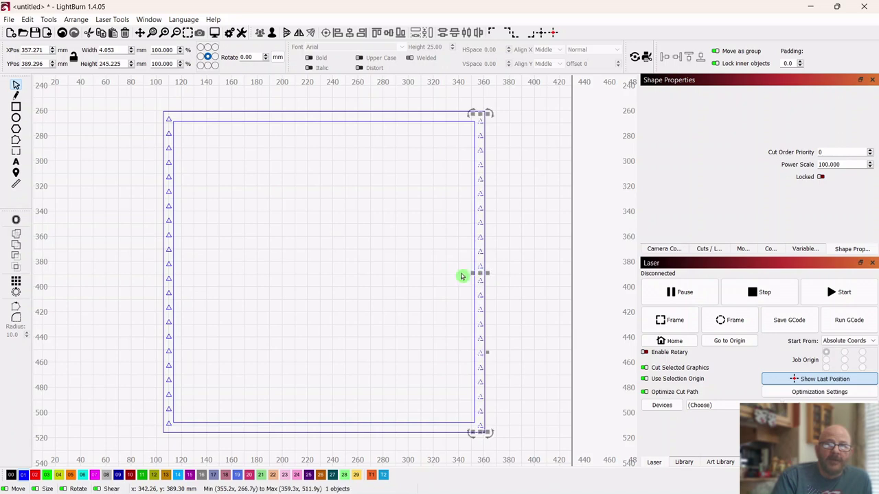
pyautogui.click(398, 287)
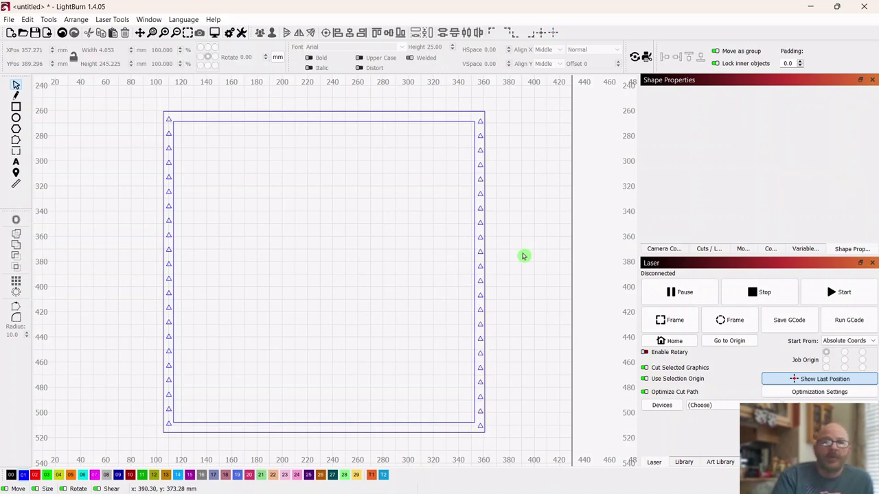
# - Marquee-select the nested squares and both triangle columns and group them together
pyautogui.scroll(-1, 517, 249)
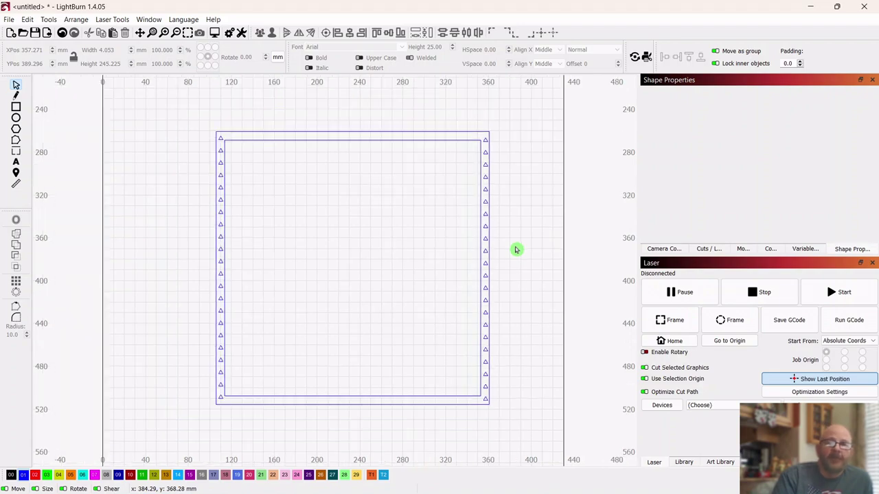
pyautogui.scroll(2, 516, 250)
pyautogui.scroll(-2, 516, 251)
pyautogui.scroll(2, 513, 254)
pyautogui.scroll(-2, 510, 256)
pyautogui.scroll(-1, 511, 256)
pyautogui.scroll(1, 510, 254)
pyautogui.moveTo(336, 257); pyautogui.dragTo(307, 238)
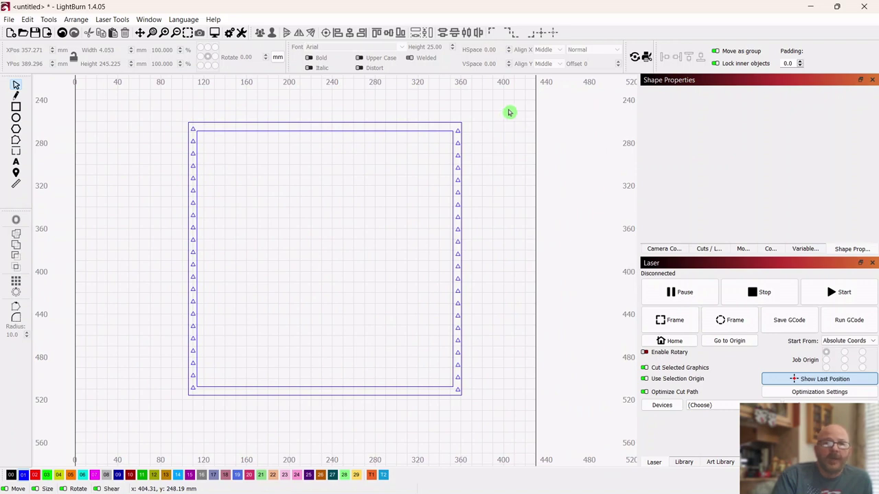
pyautogui.moveTo(509, 112); pyautogui.dragTo(167, 418)
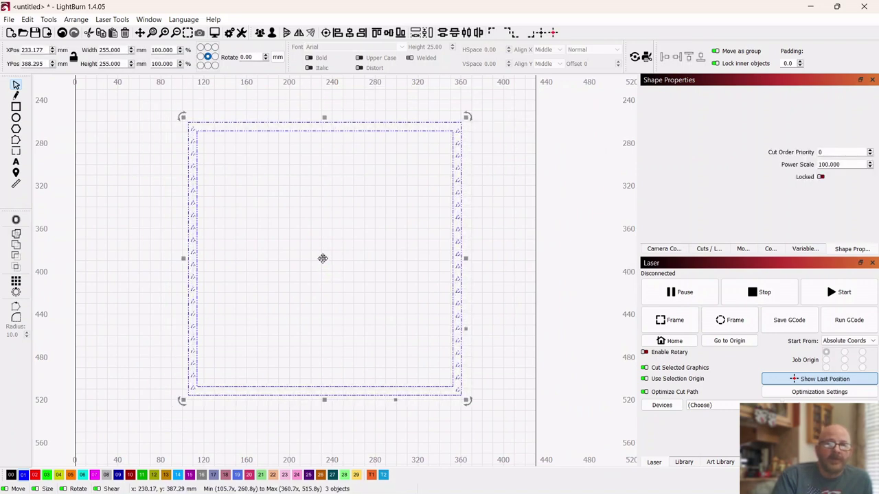
pyautogui.click(347, 348)
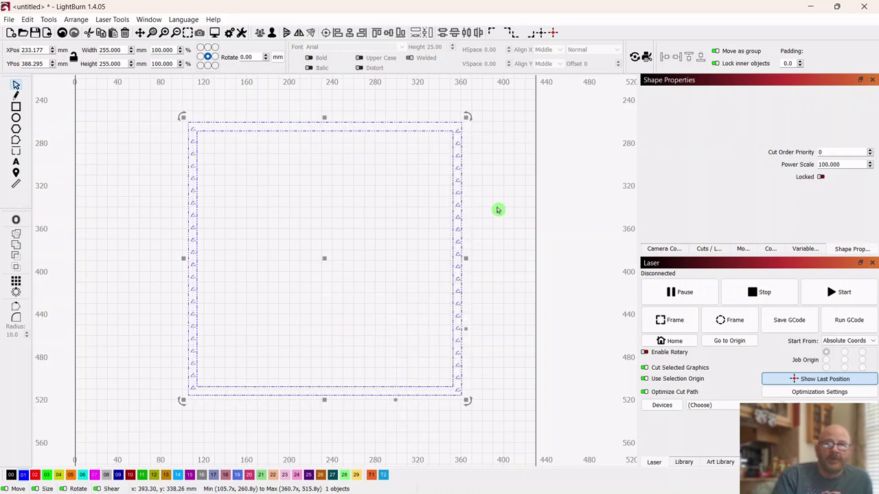
pyautogui.click(707, 250)
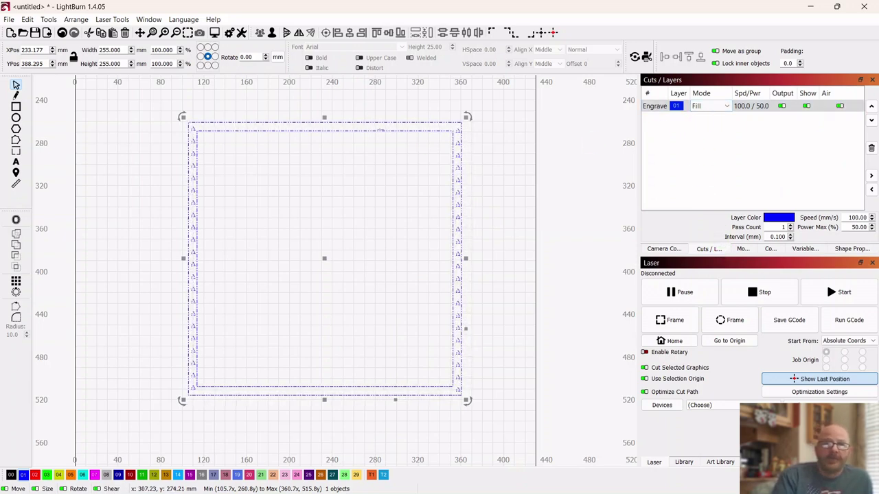
pyautogui.click(216, 35)
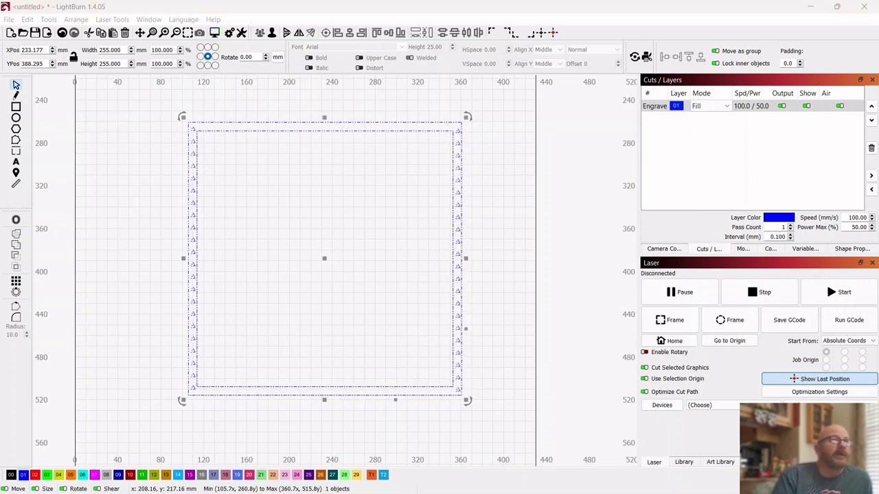
pyautogui.moveTo(618, 95); pyautogui.dragTo(429, 60)
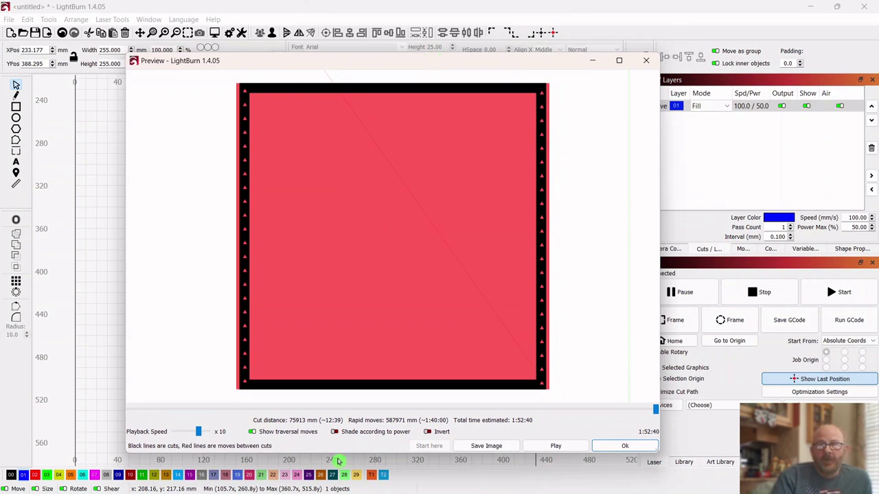
pyautogui.click(251, 433)
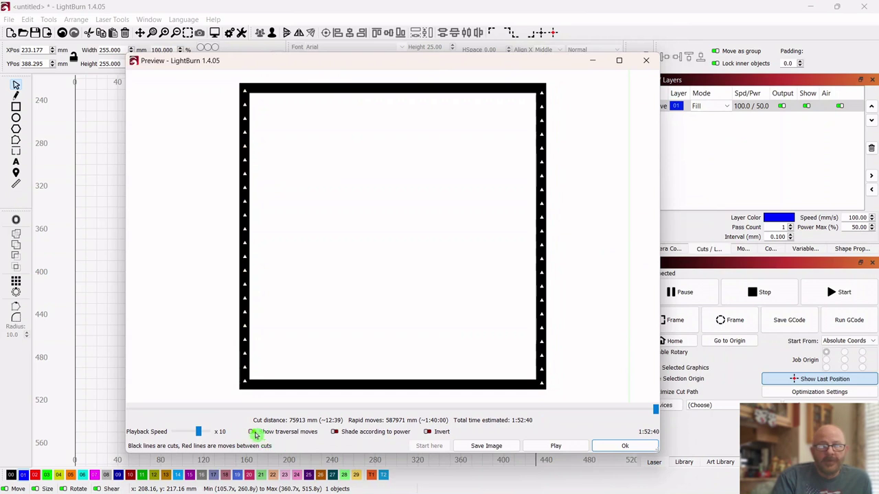
pyautogui.click(253, 433)
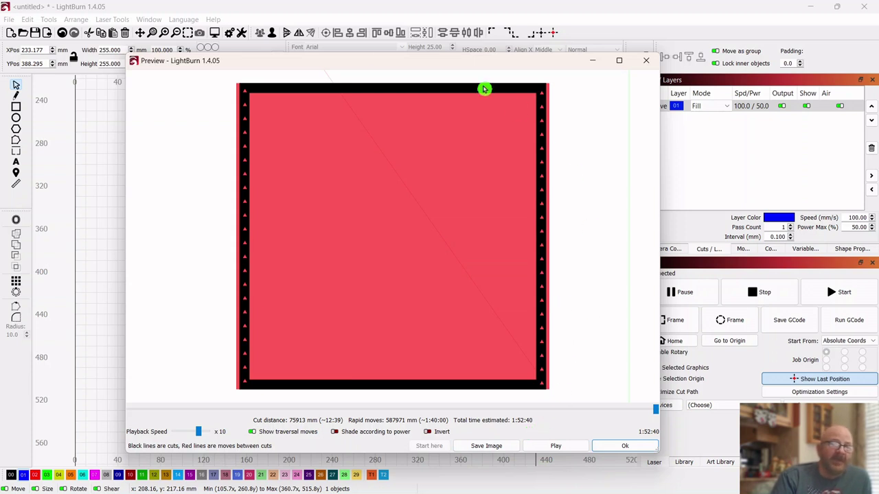
pyautogui.moveTo(389, 61); pyautogui.dragTo(381, 47)
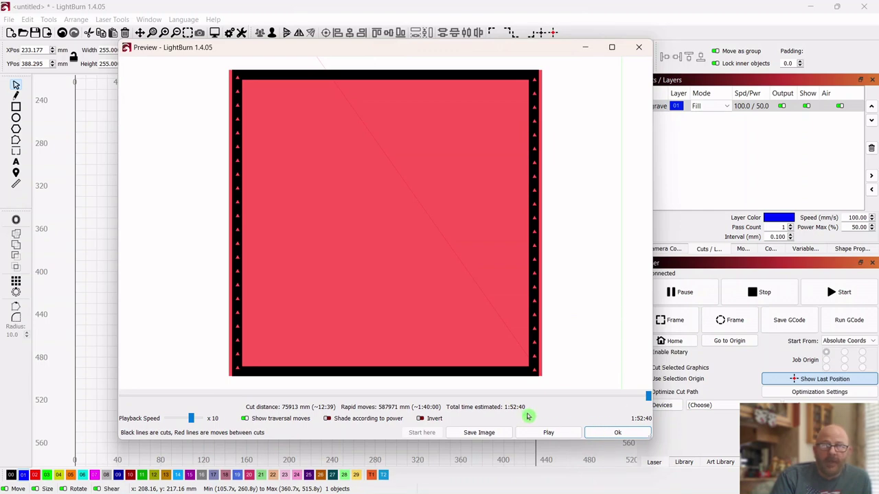
pyautogui.click(618, 434)
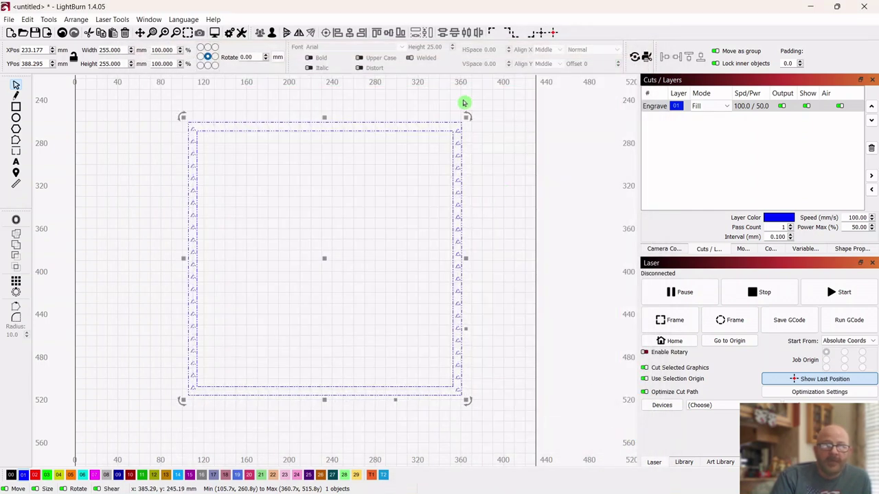
pyautogui.click(215, 33)
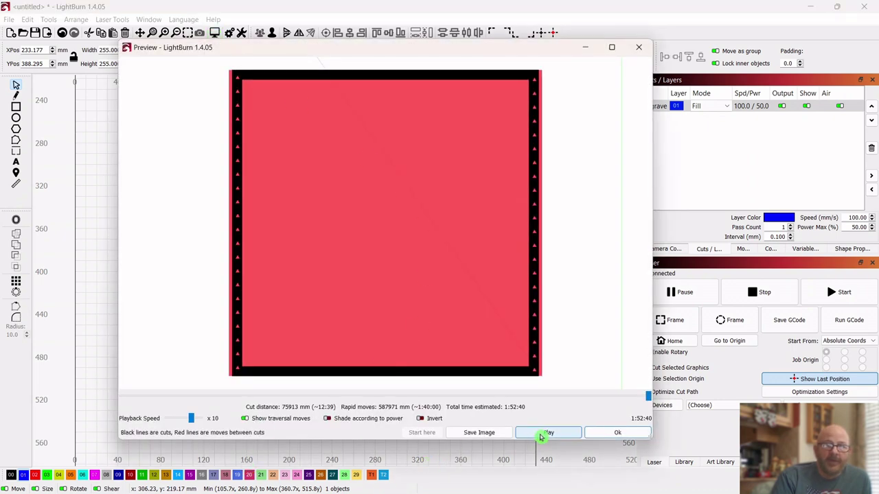
pyautogui.click(543, 434)
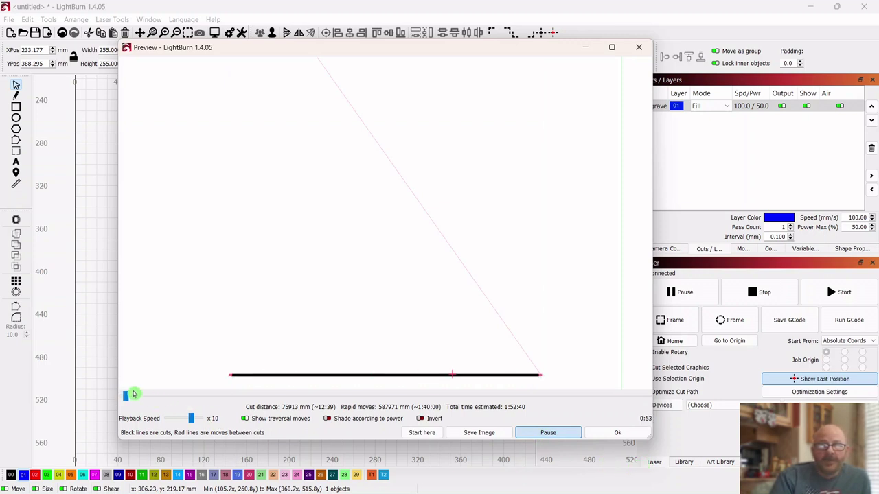
pyautogui.moveTo(127, 399); pyautogui.dragTo(666, 402)
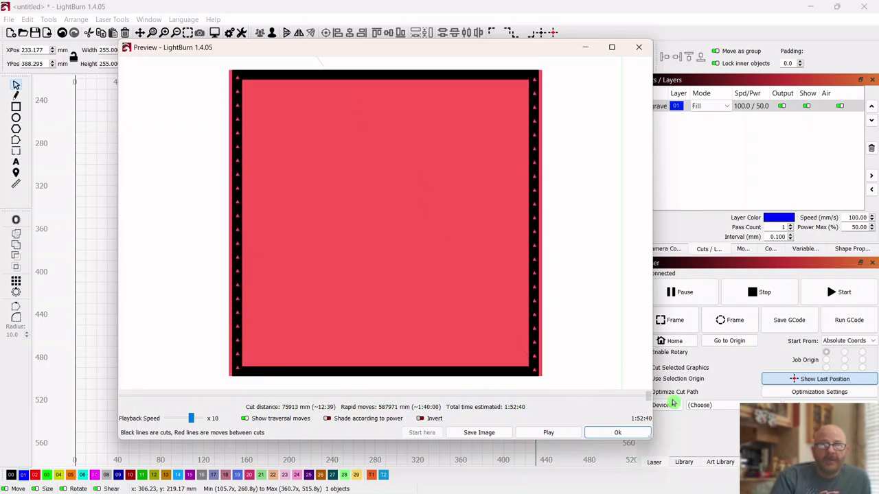
pyautogui.click(614, 435)
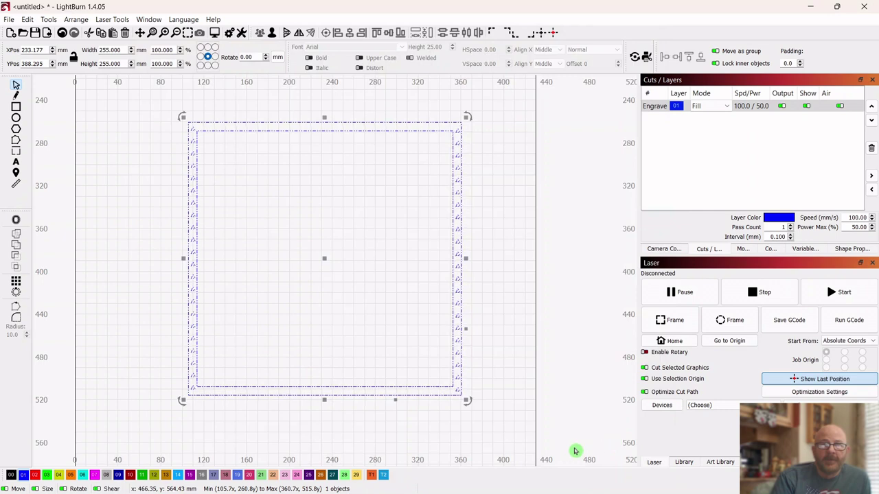
# - Switch layer 01's Engrave mode to Offset Fill and preview the 31:03 job
pyautogui.click(727, 107)
pyautogui.click(712, 142)
pyautogui.click(726, 108)
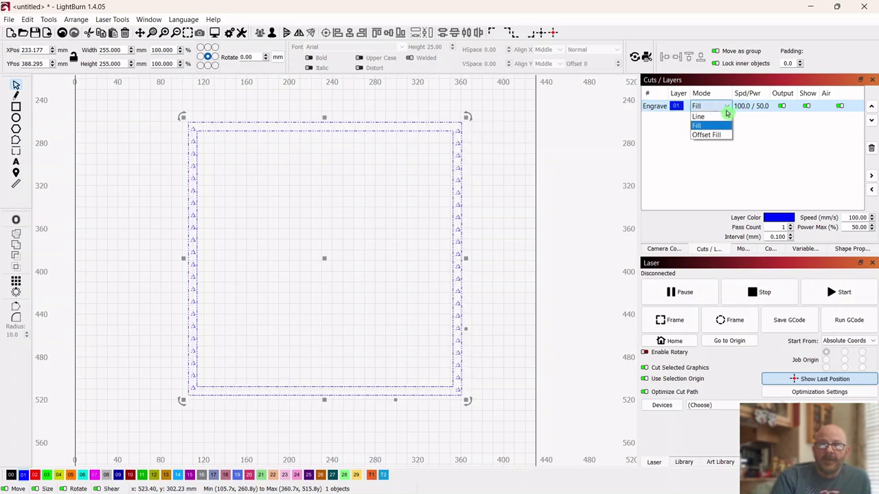
pyautogui.click(709, 135)
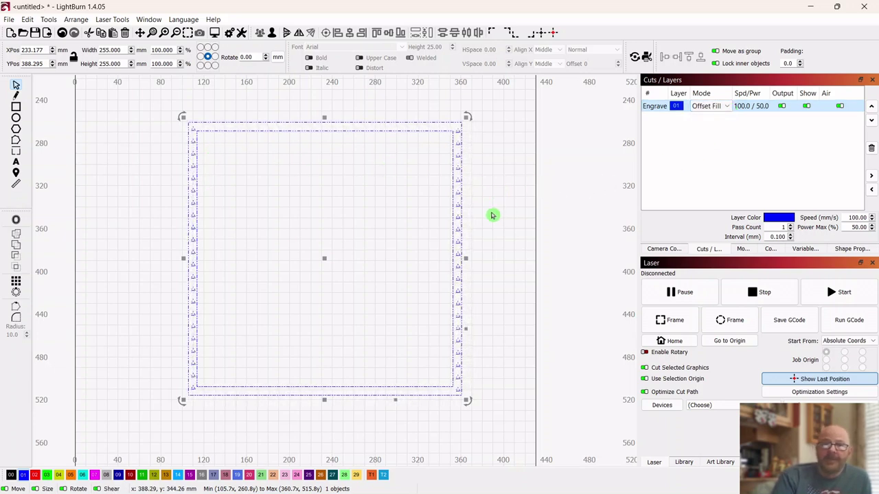
pyautogui.click(215, 34)
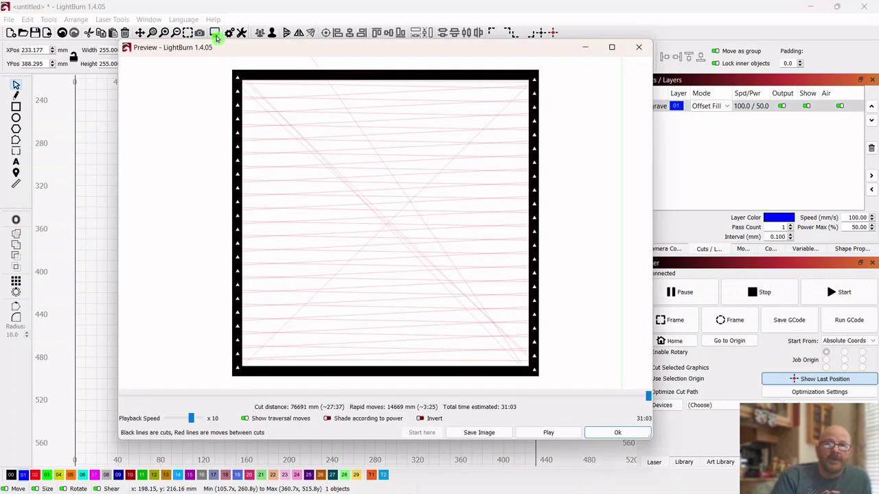
# - Replay the Offset Fill toolpath, scrub ahead to 31:03, and close the preview
pyautogui.click(548, 434)
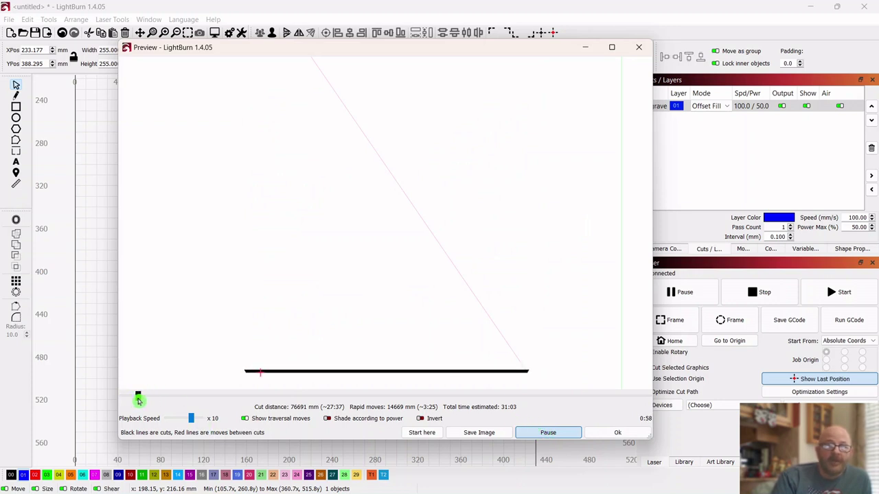
pyautogui.moveTo(138, 401); pyautogui.dragTo(204, 403)
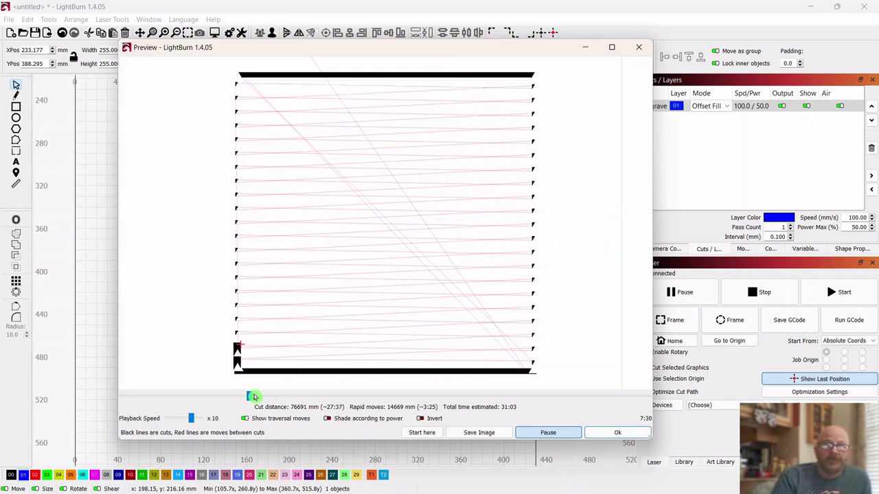
pyautogui.moveTo(253, 398); pyautogui.dragTo(735, 415)
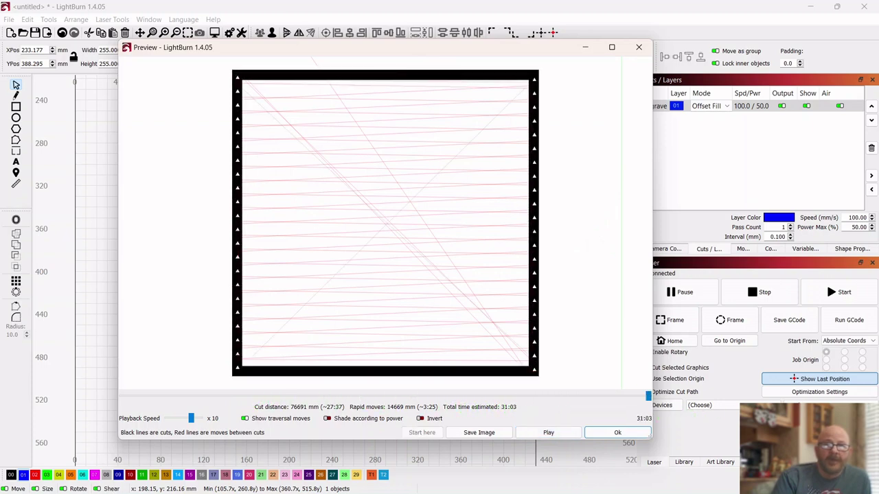
pyautogui.click(619, 434)
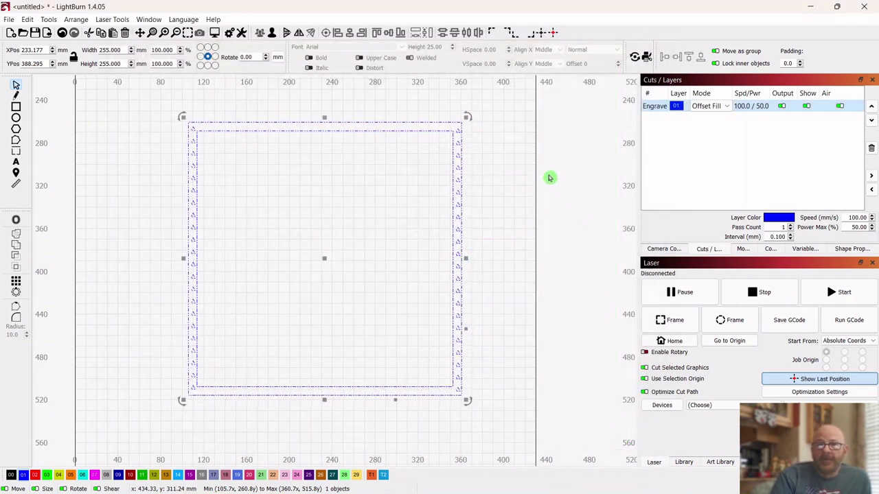
# - Switch the Engrave layer to Fill mode and enable Flood Fill in its advanced settings
pyautogui.click(728, 109)
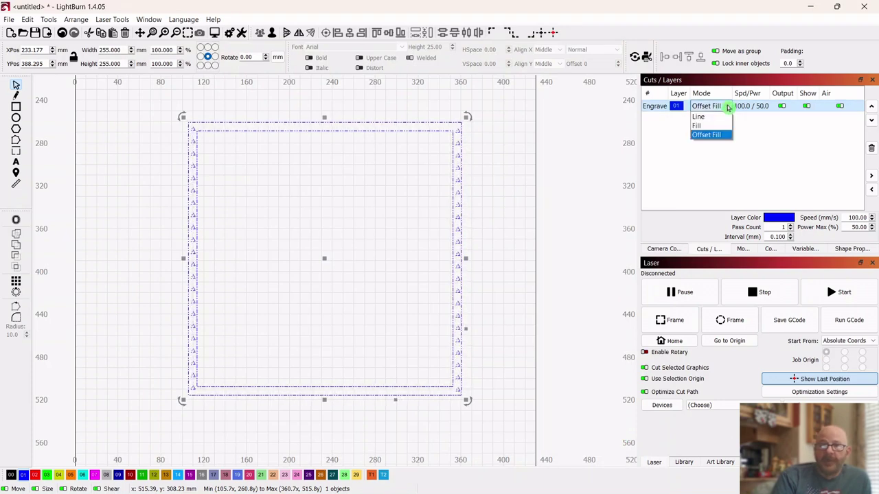
pyautogui.click(700, 127)
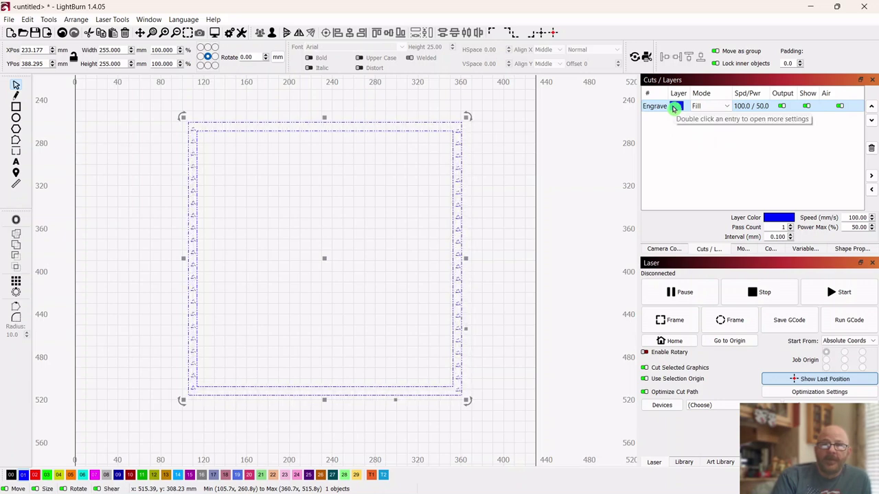
pyautogui.doubleClick(675, 107)
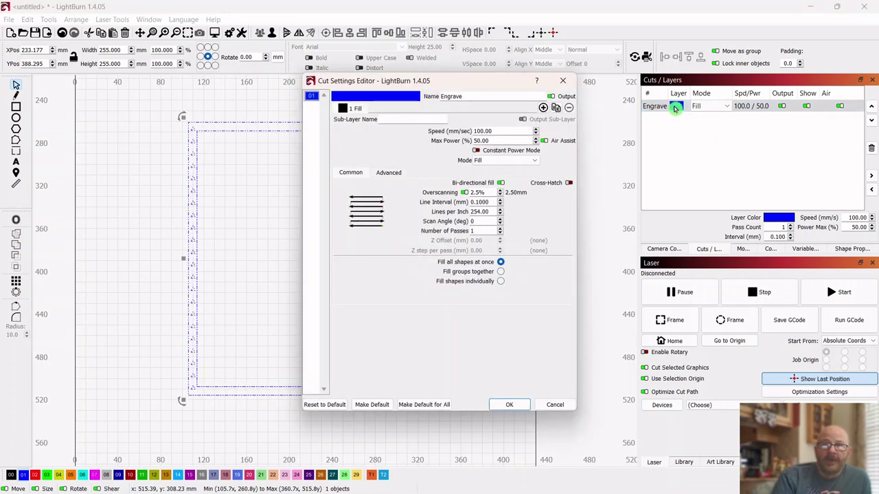
pyautogui.click(389, 173)
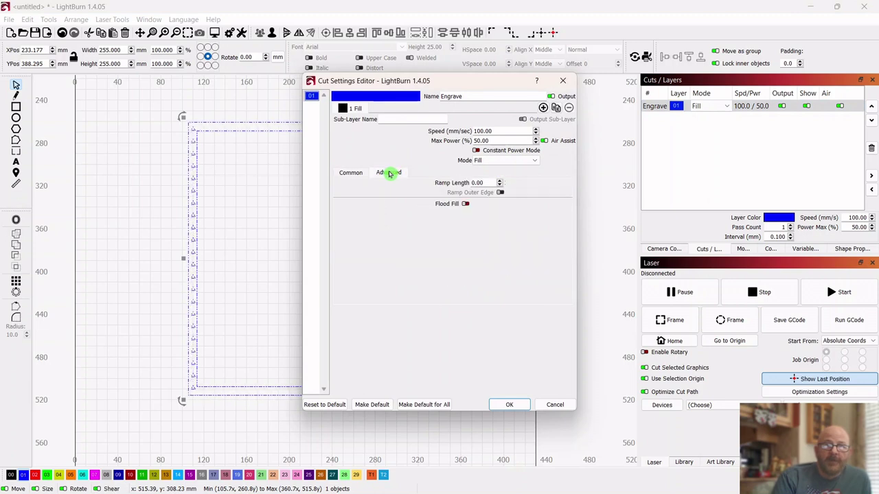
pyautogui.click(466, 206)
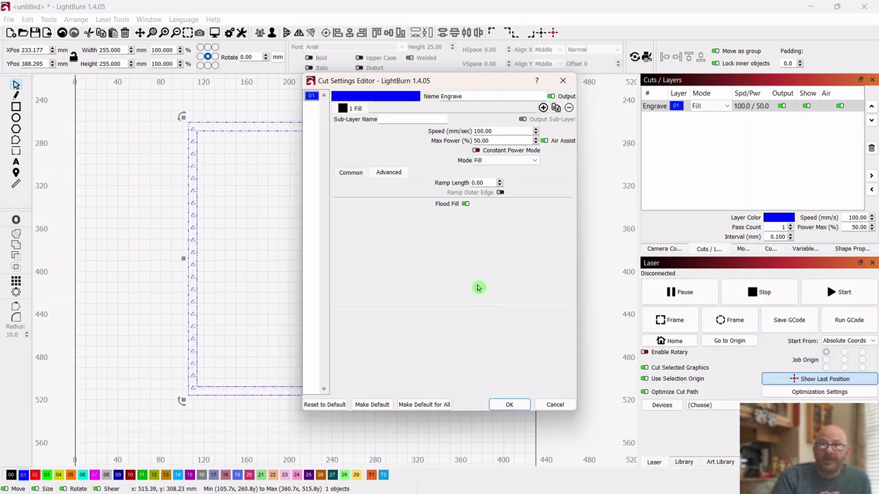
pyautogui.click(509, 406)
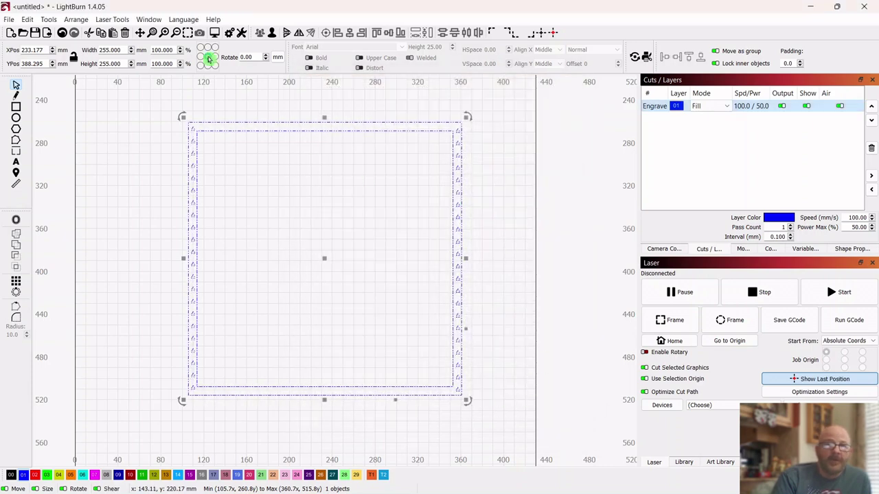
# - Open the Preview of the Flood Fill job, estimated at 23:58 total
pyautogui.click(217, 33)
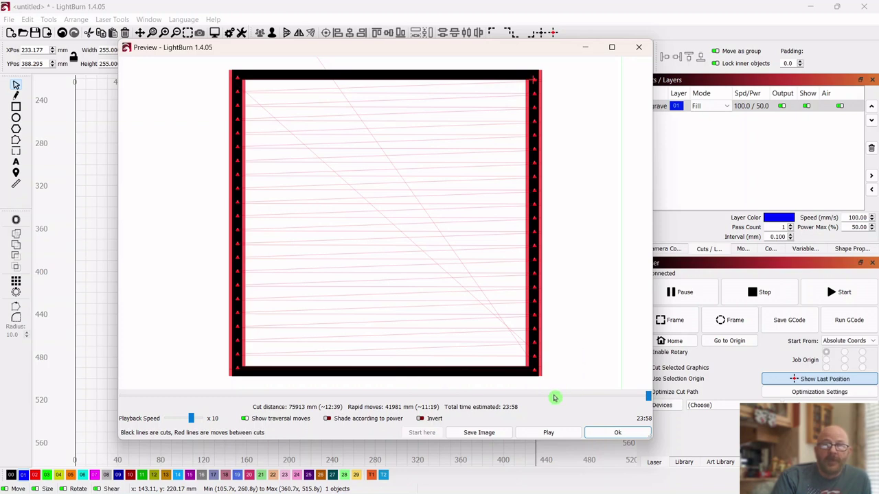
pyautogui.click(545, 435)
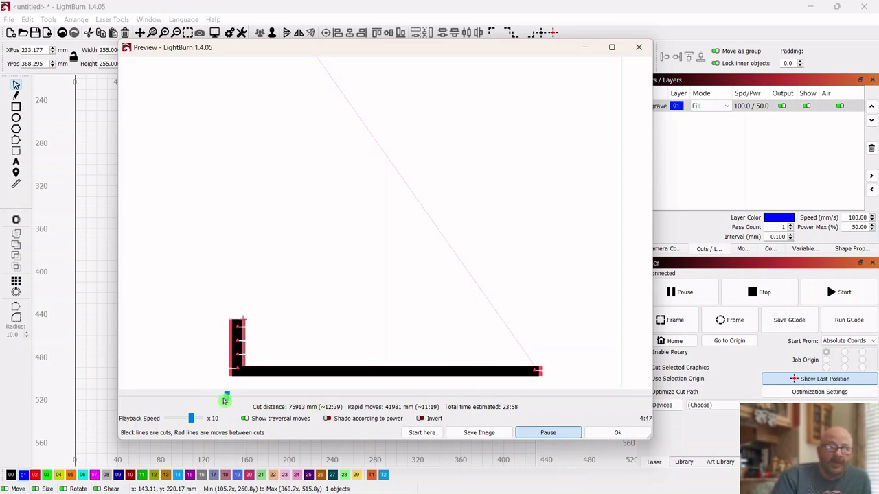
pyautogui.moveTo(236, 402); pyautogui.dragTo(580, 387)
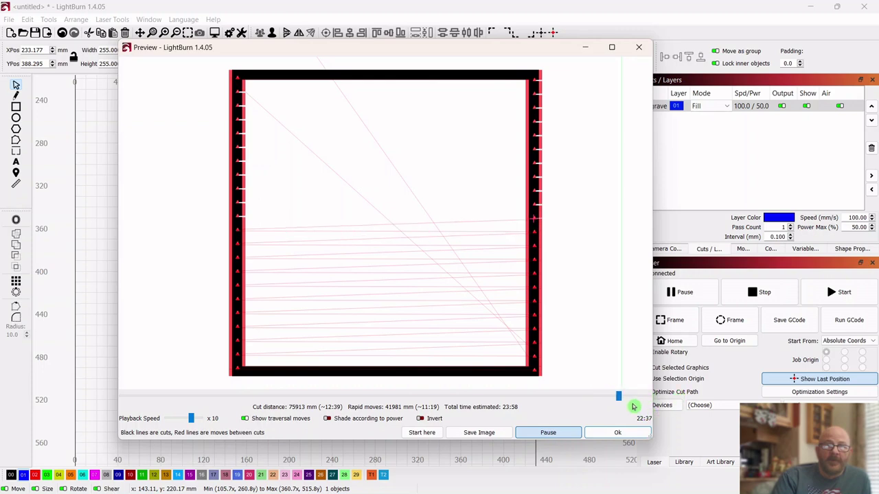
pyautogui.moveTo(623, 397); pyautogui.dragTo(656, 397)
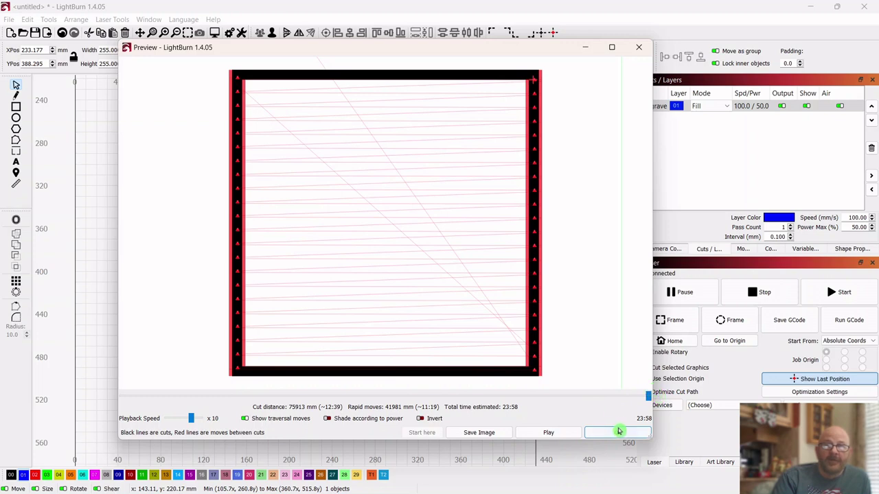